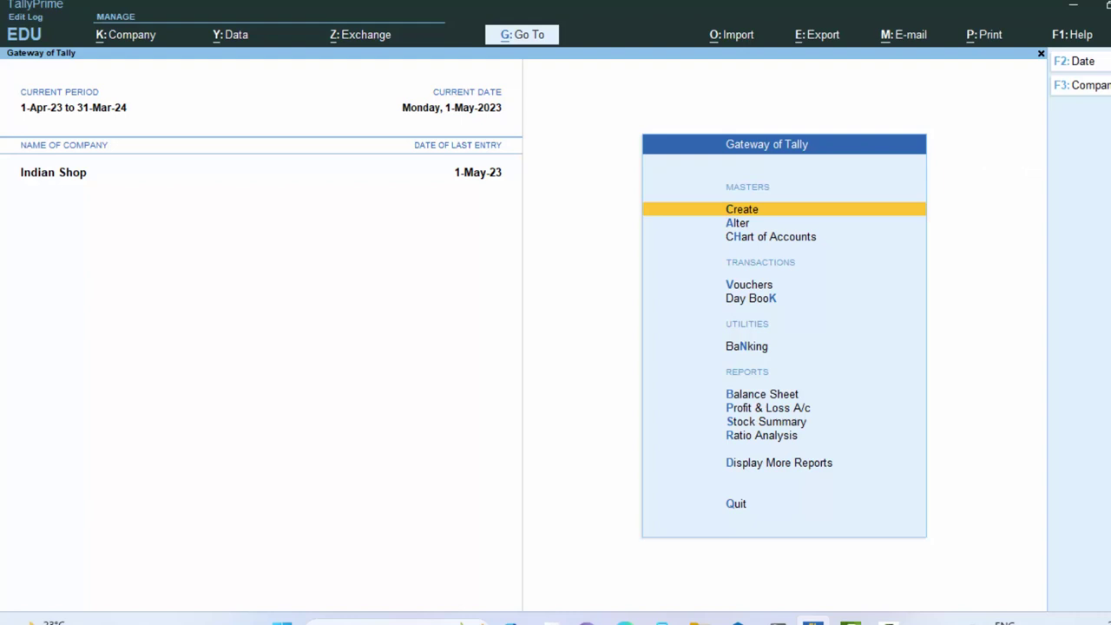
click(1081, 89)
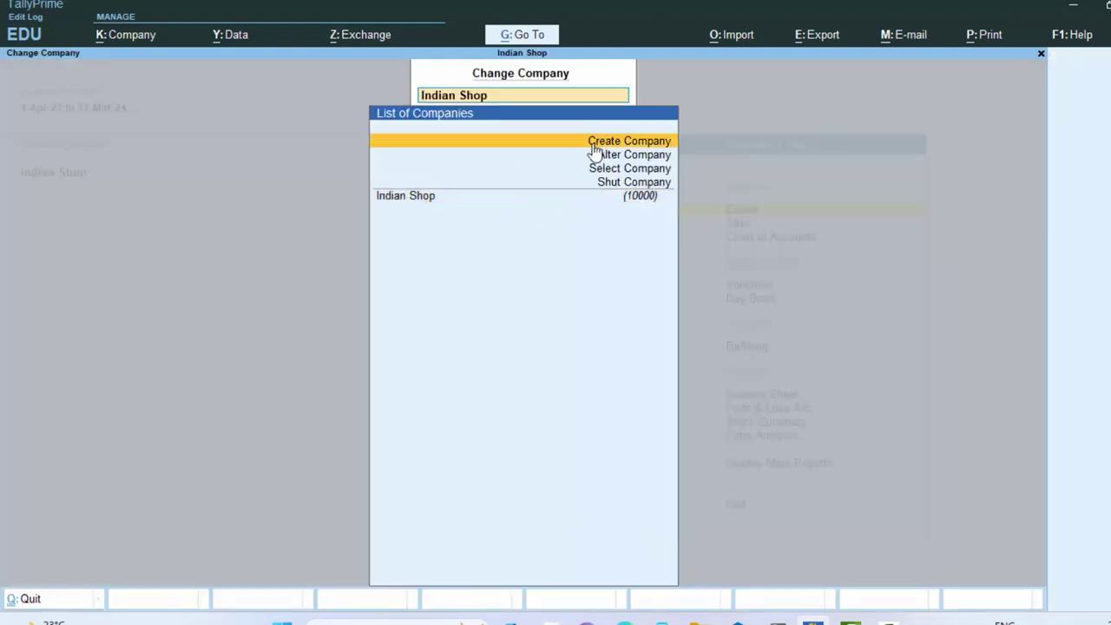
key(Down)
key(Return)
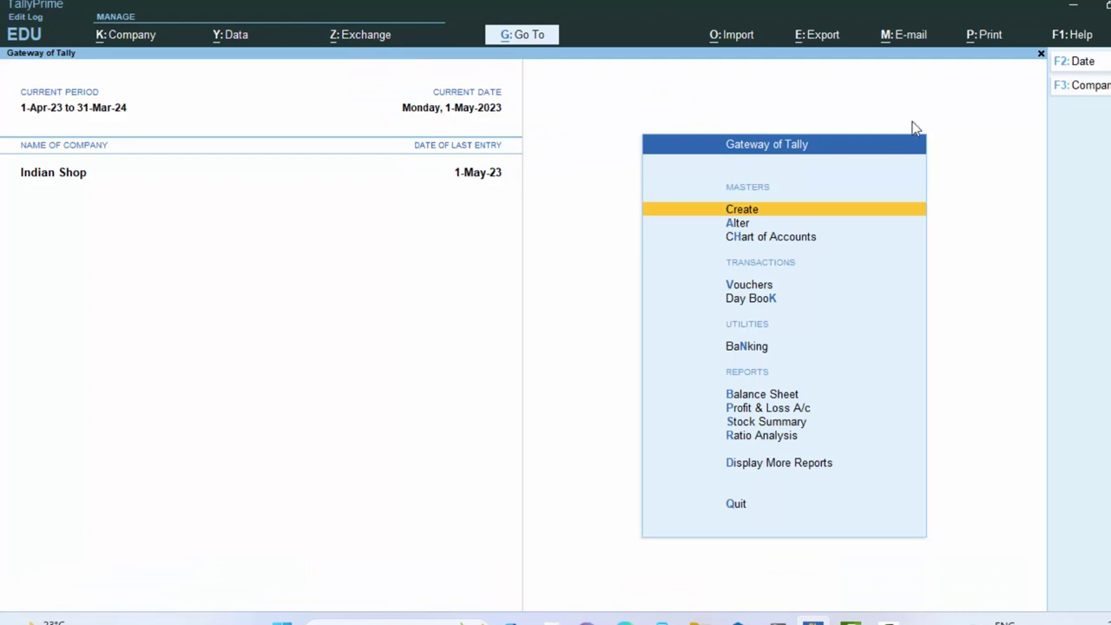
Start creating a new company and name it "Shop India".
click(1062, 88)
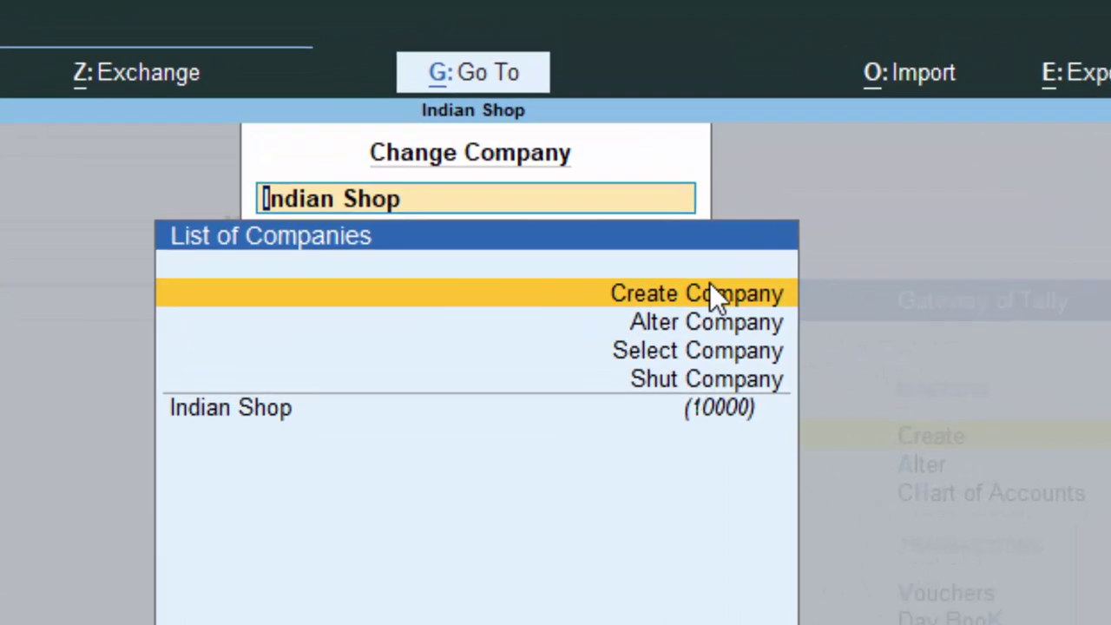
click(717, 293)
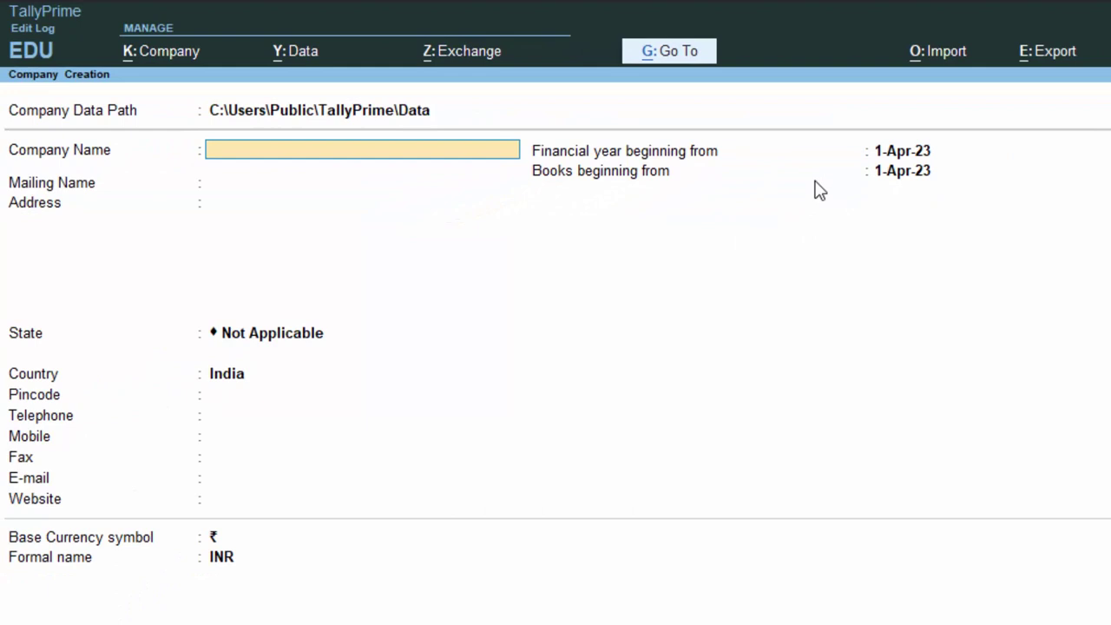
text(Sh)
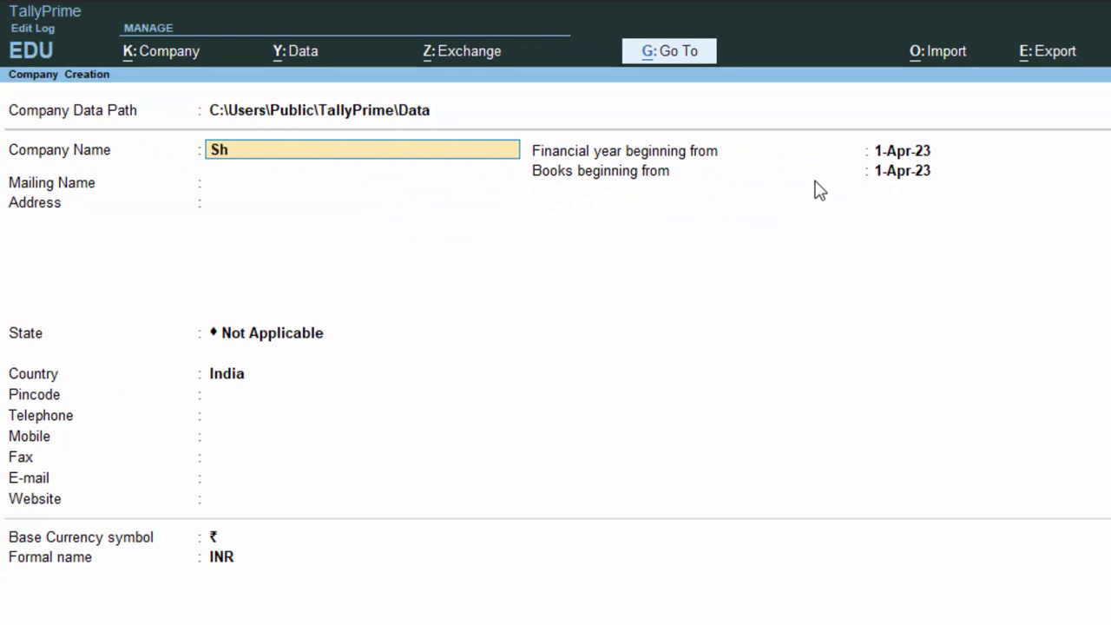
text(op India)
key(Return)
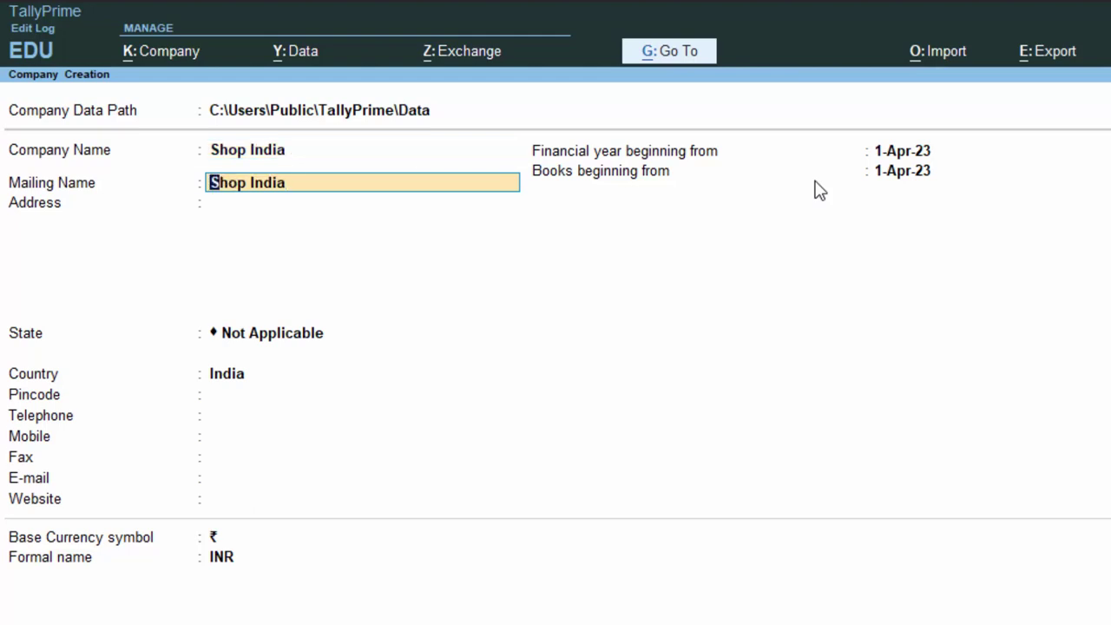
Keep the company's mailing name, enter its street address and choose Uttar Pradesh as the state.
key(Return)
text(Ne)
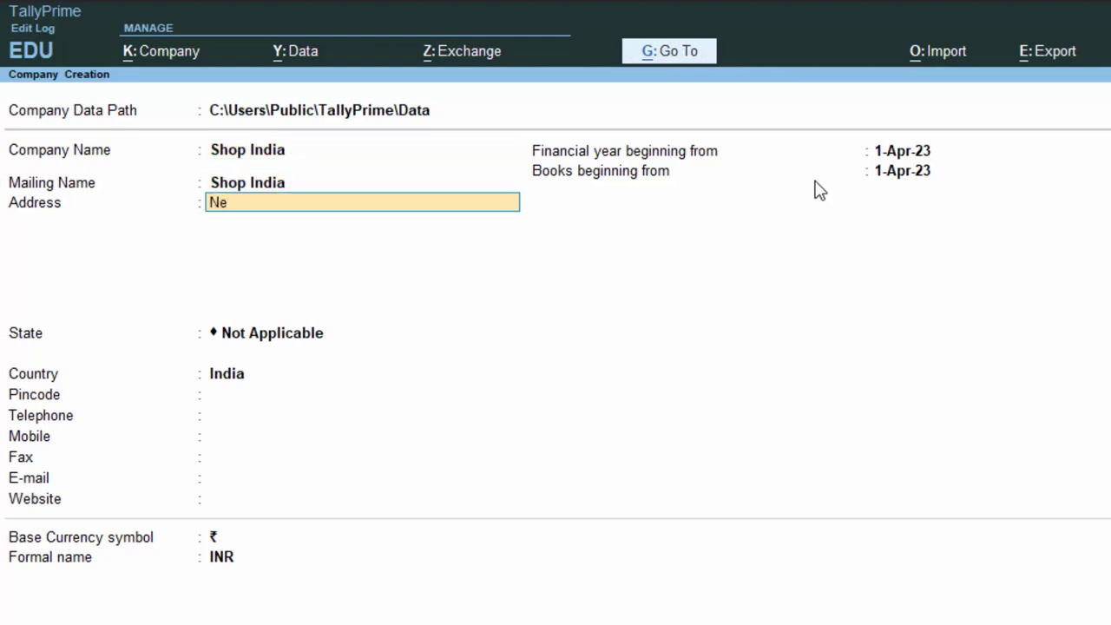
text(w Colony Deoria)
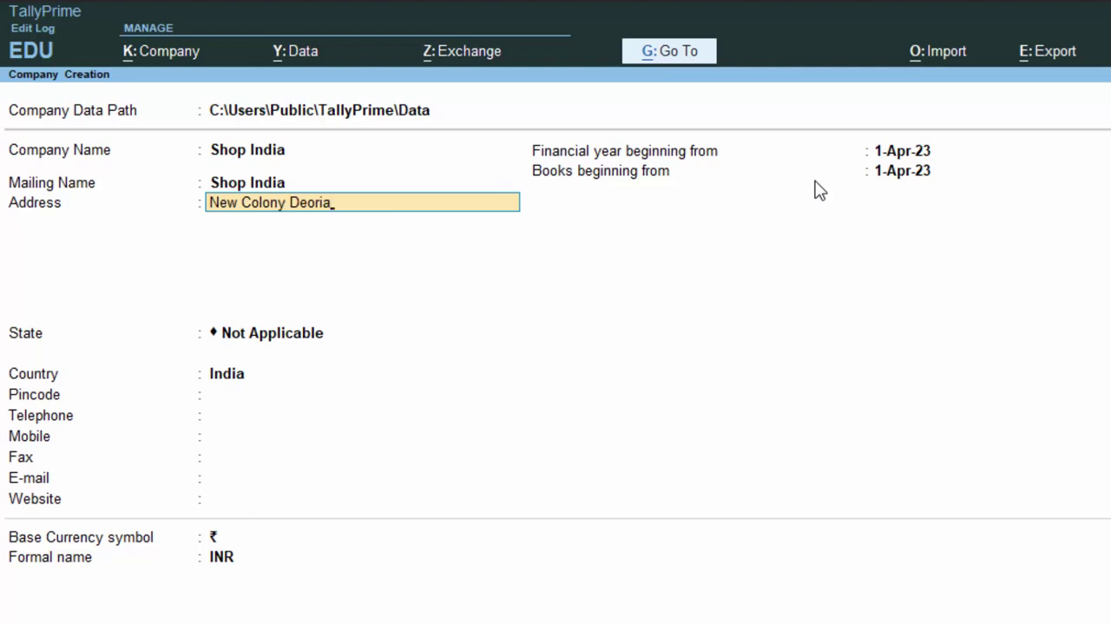
key(Return)
key(Return)
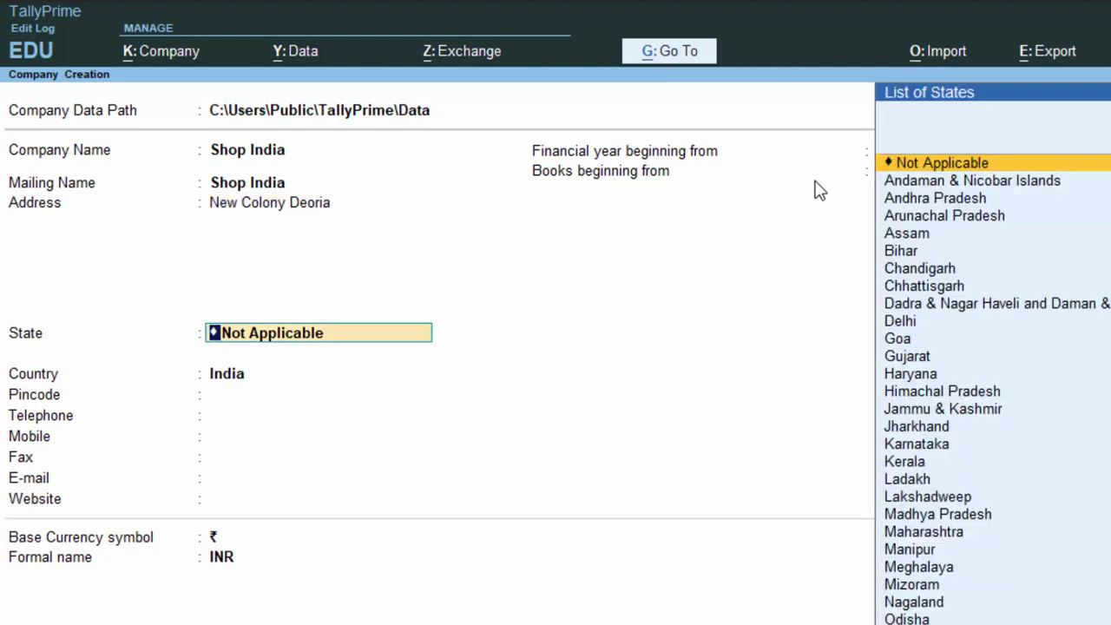
text(U)
key(Down)
key(Return)
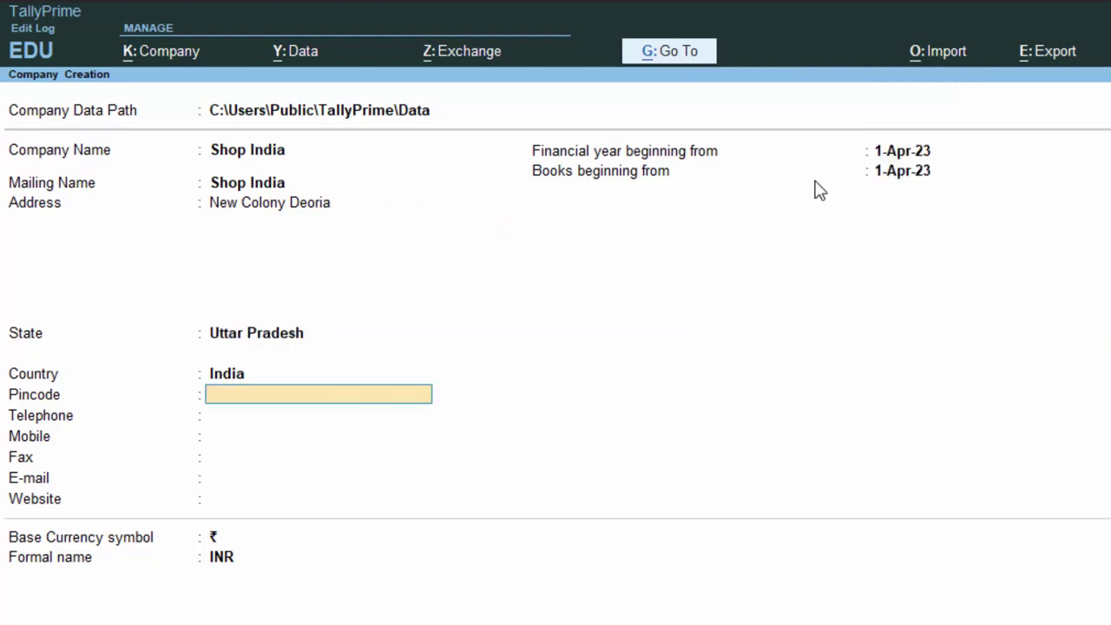
Enter the company's postal pincode, leave the contact fields blank and save the company with its default features.
text(274001)
key(Return)
key(Return)
key(Return)
key(Return)
key(Return)
key(Return)
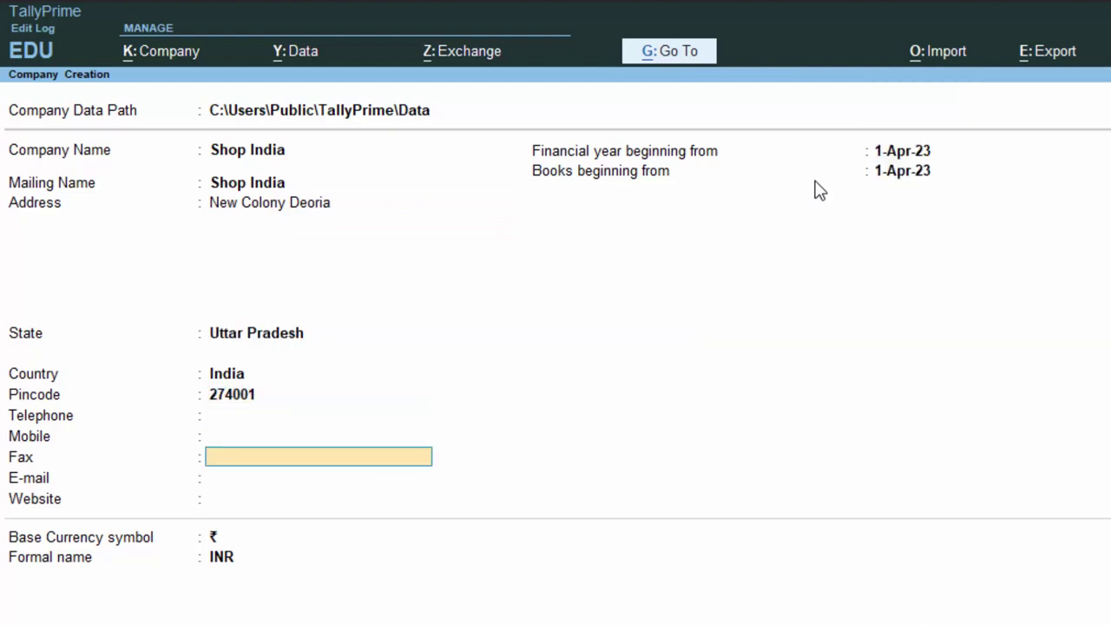
key(Return)
key(Return)
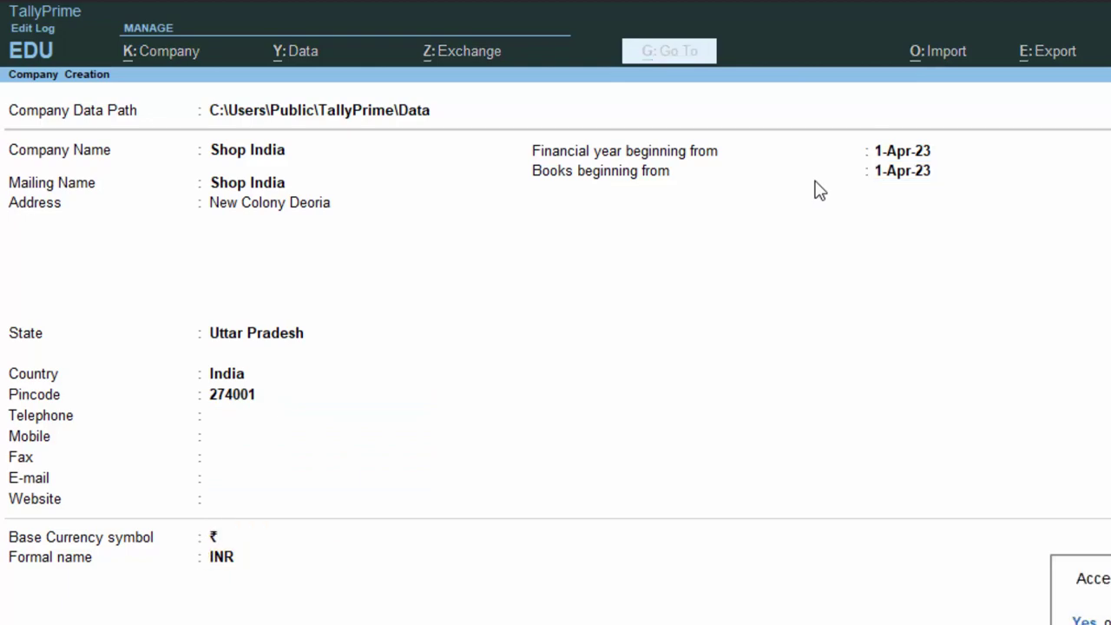
key(Return)
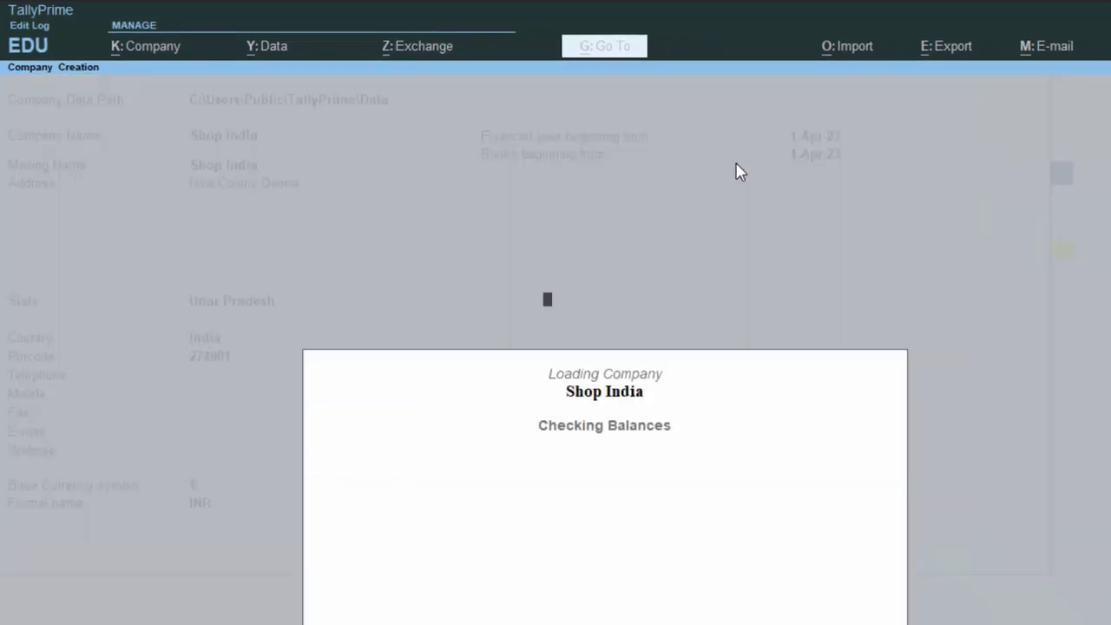
key(ctrl+a)
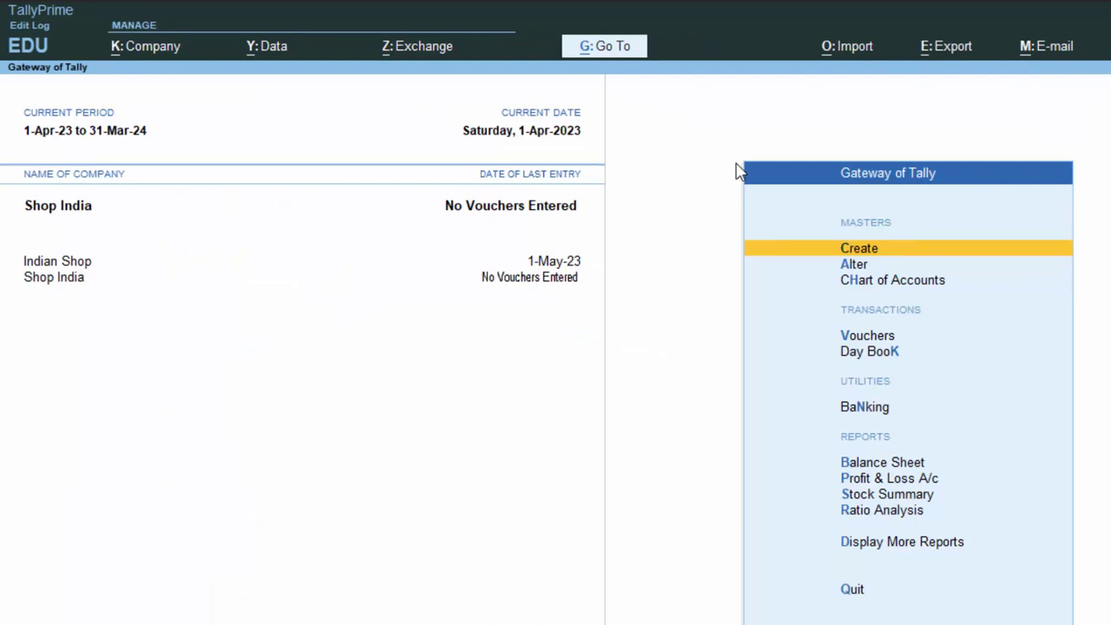
Start a sales voucher with reference number 433, keeping the default voucher number and reference date.
click(894, 342)
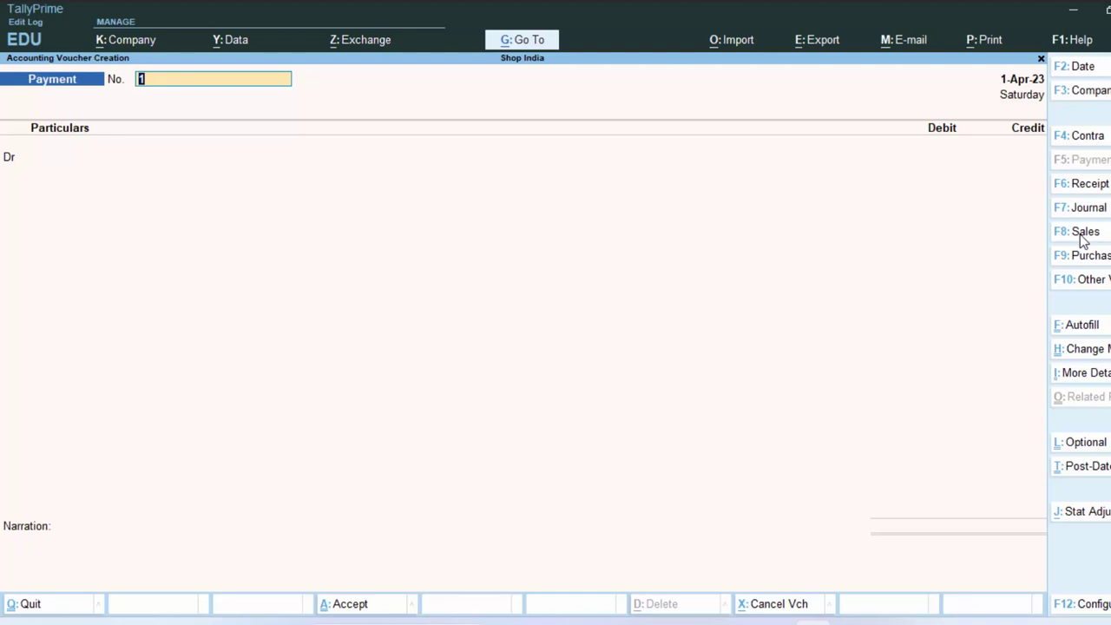
click(1082, 233)
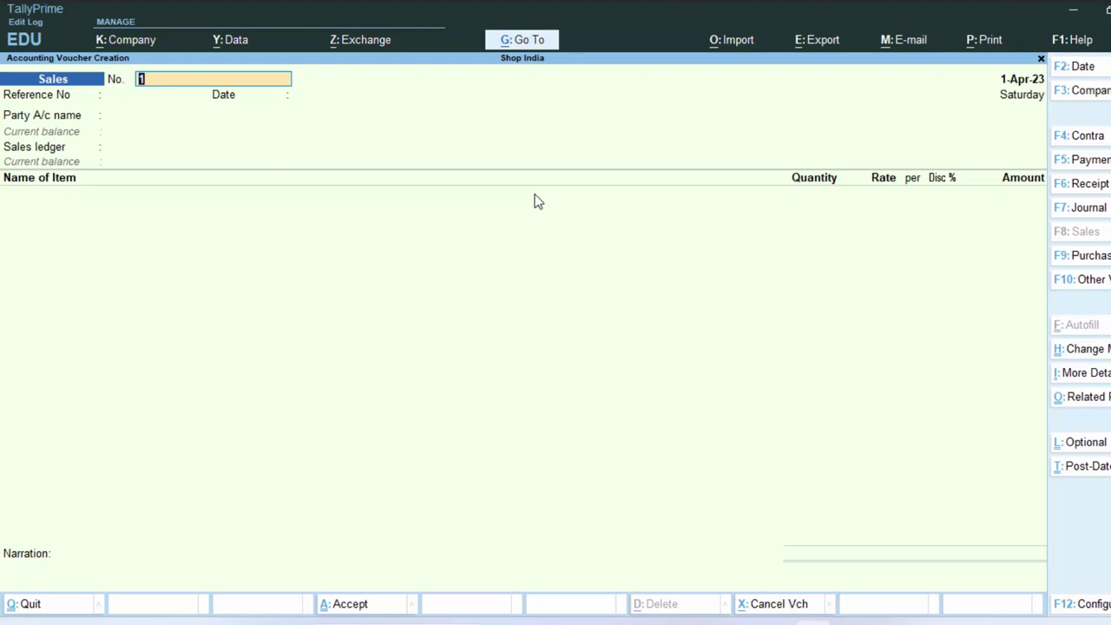
key(Return)
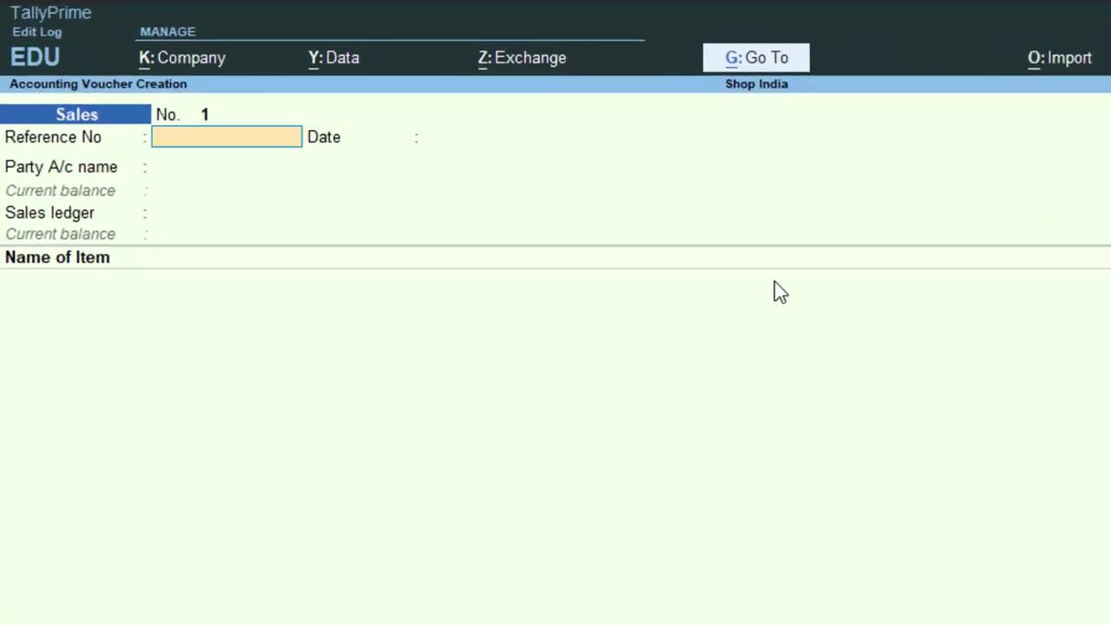
text(354)
key(Return)
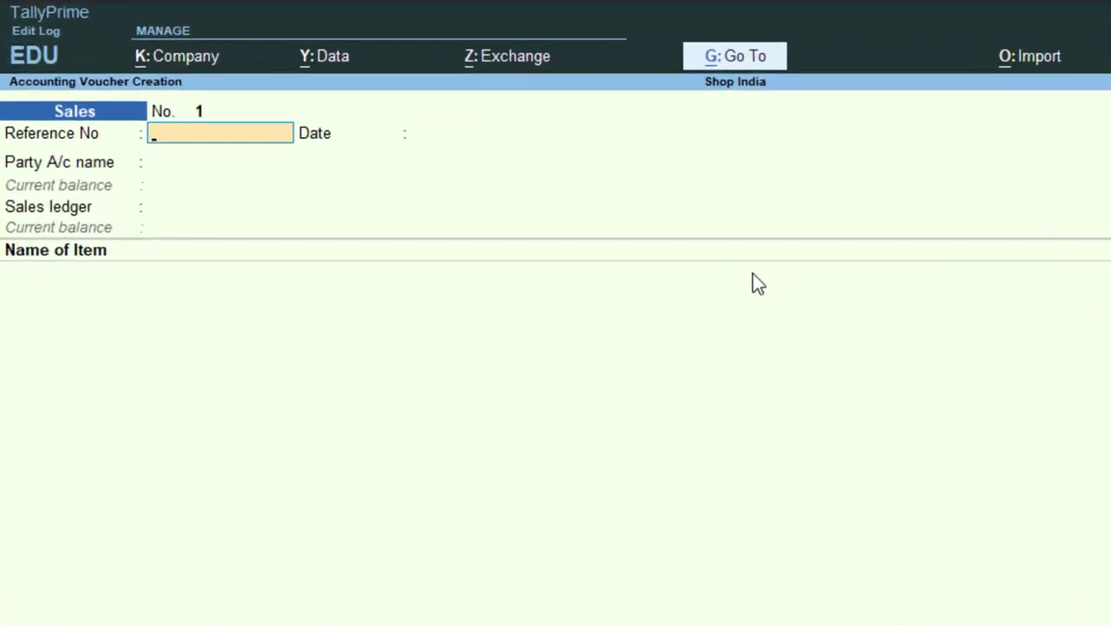
text(433)
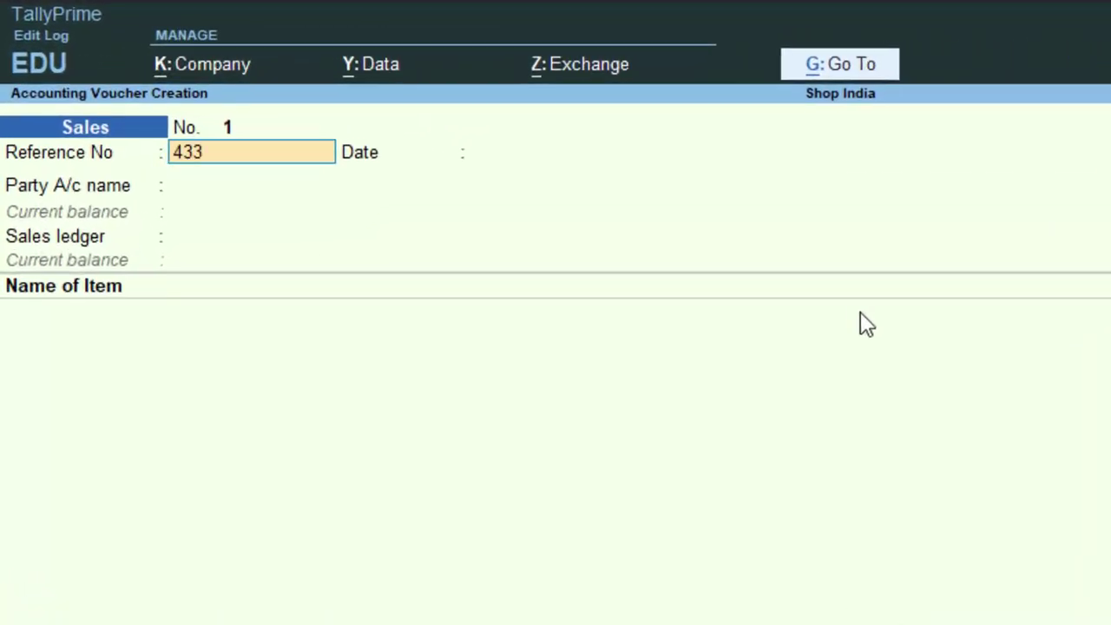
key(Return)
key(Return)
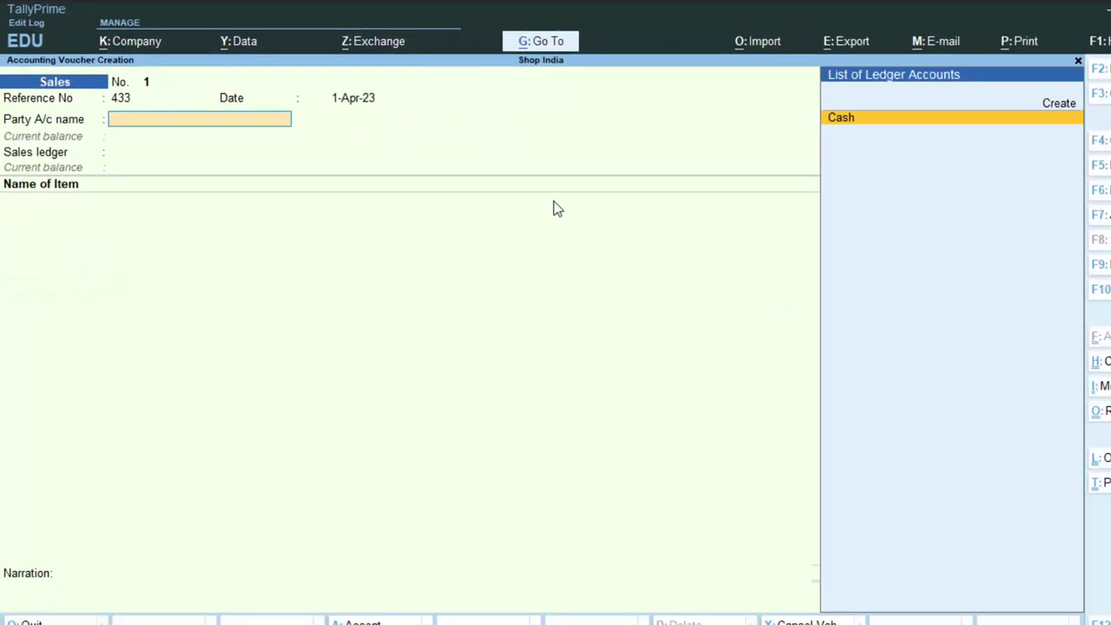
Set the voucher's party account to Cash with blank dispatch details and its sales ledger to Sales A/c.
key(Return)
key(Return)
key(Return)
key(Return)
key(Return)
key(Return)
key(Return)
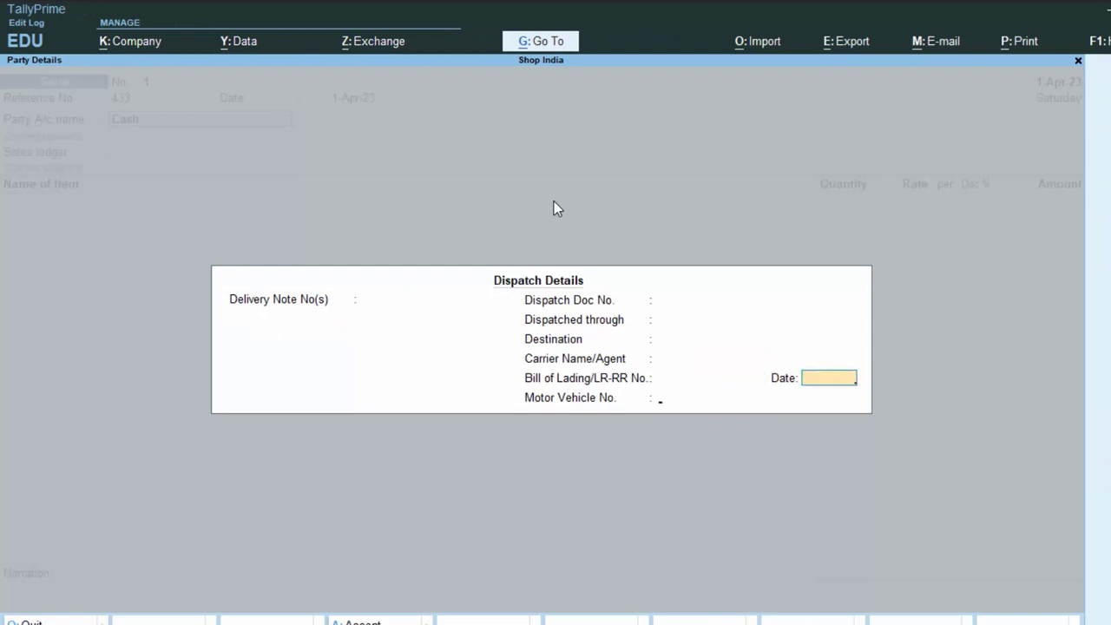
key(Return)
key(Return)
key(Return)
key(Return)
key(Return)
key(Return)
key(Return)
key(Return)
key(Return)
key(Return)
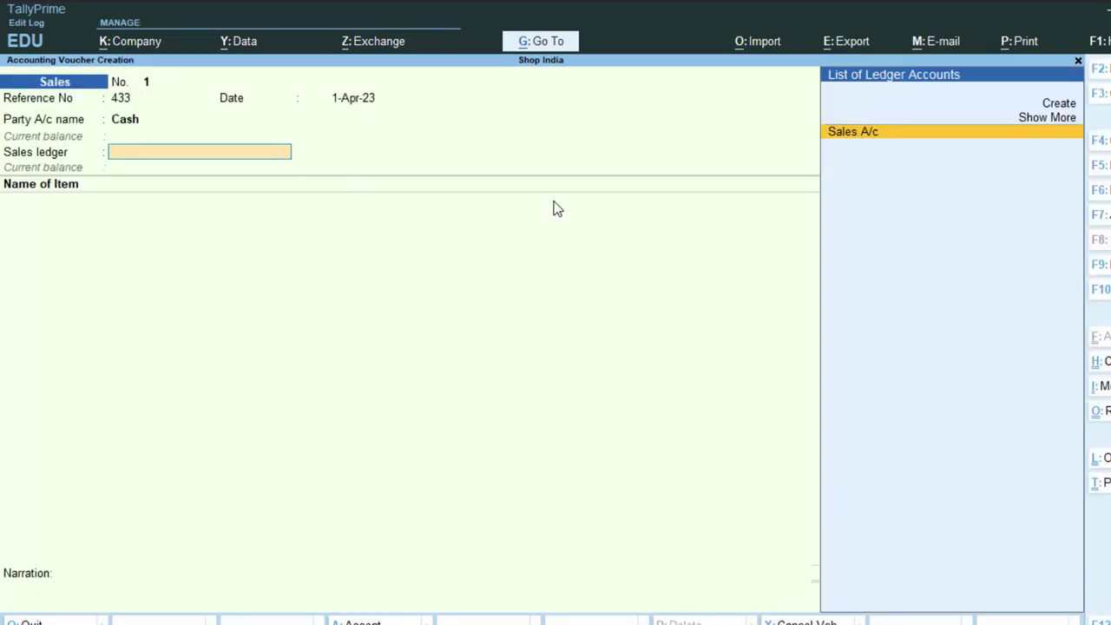
key(Return)
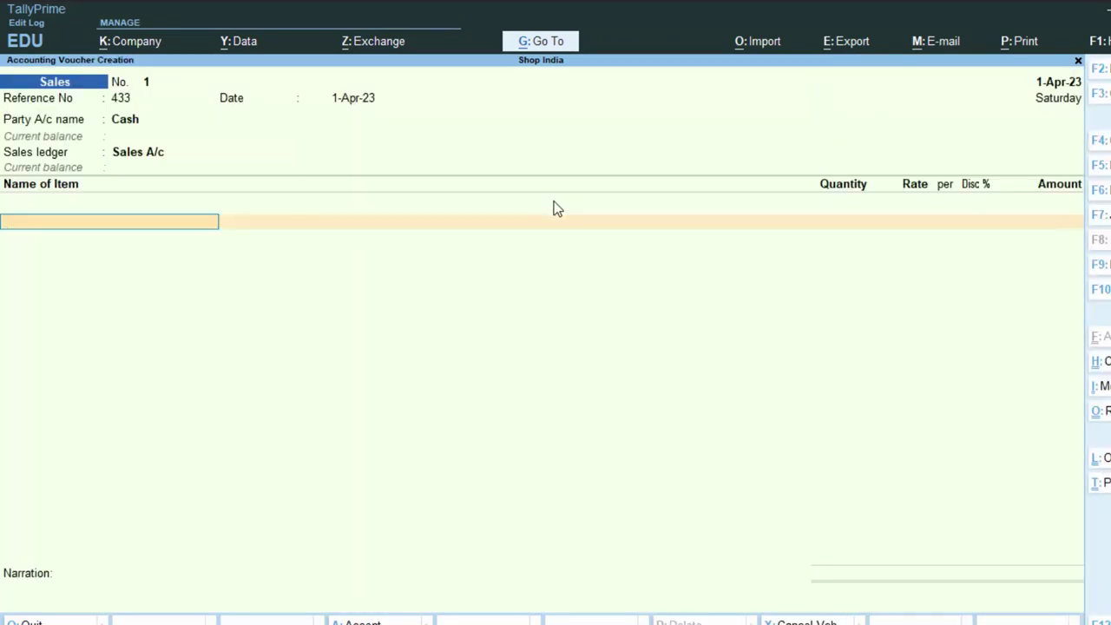
Start a new stock item named "Mobile" from the voucher's item line, keeping it under Primary.
key(alt+c)
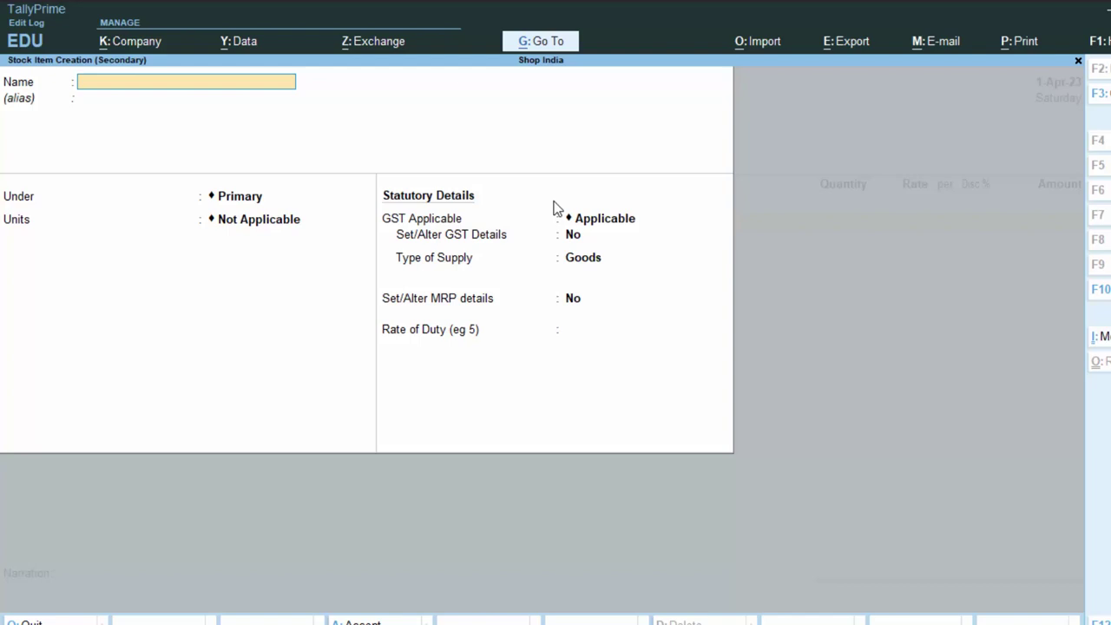
text(Mobile)
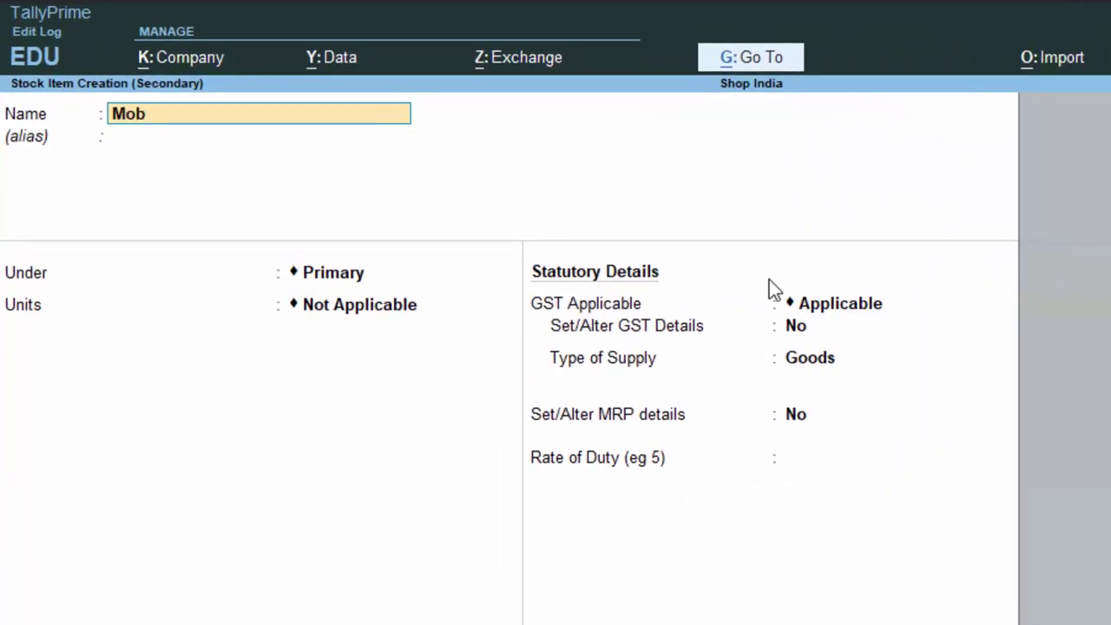
key(Return)
key(Return)
key(Return)
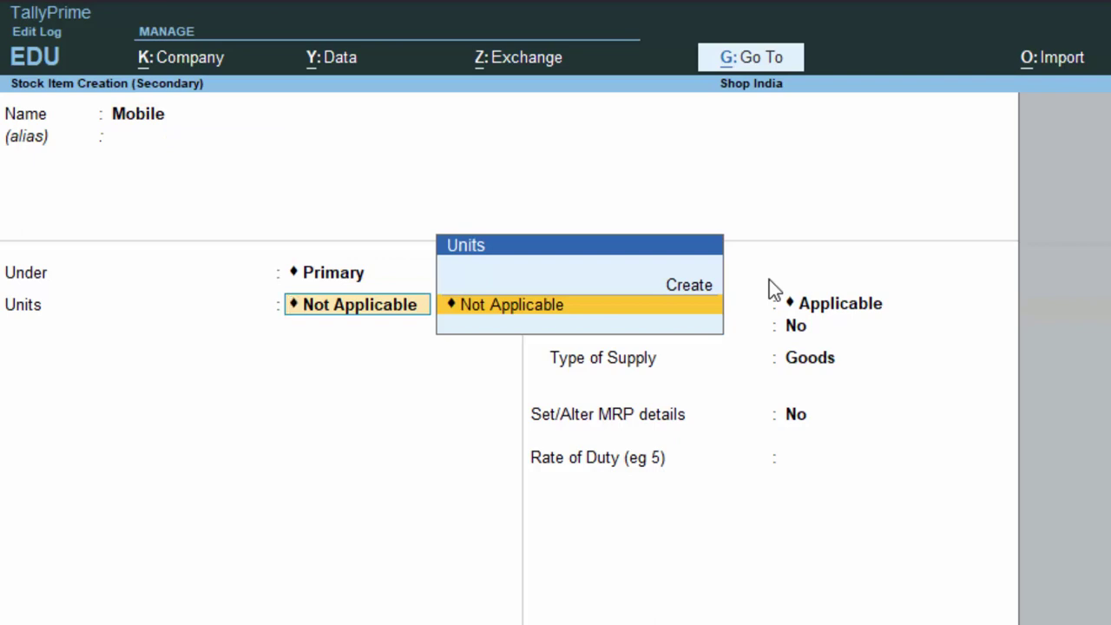
Create a simple unit "nos" for the item, with formal name Numbers, quantity code NOS-NUMBERS and 0 decimal places.
key(Up)
key(Return)
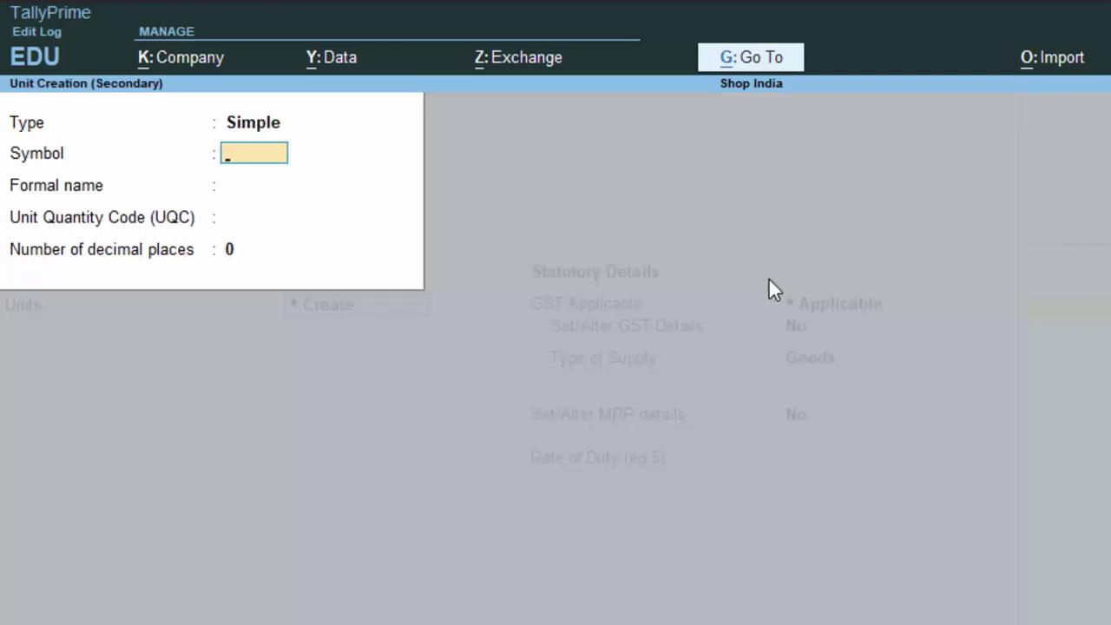
text(nos)
key(Return)
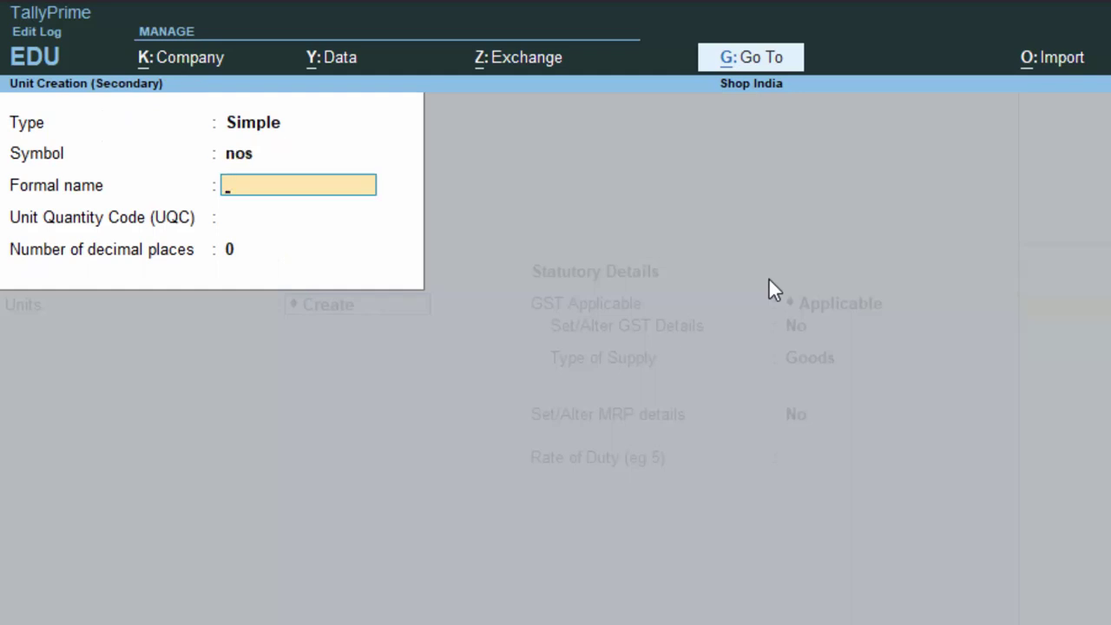
text(Numbers)
key(Return)
key(Return)
key(BackSpace)
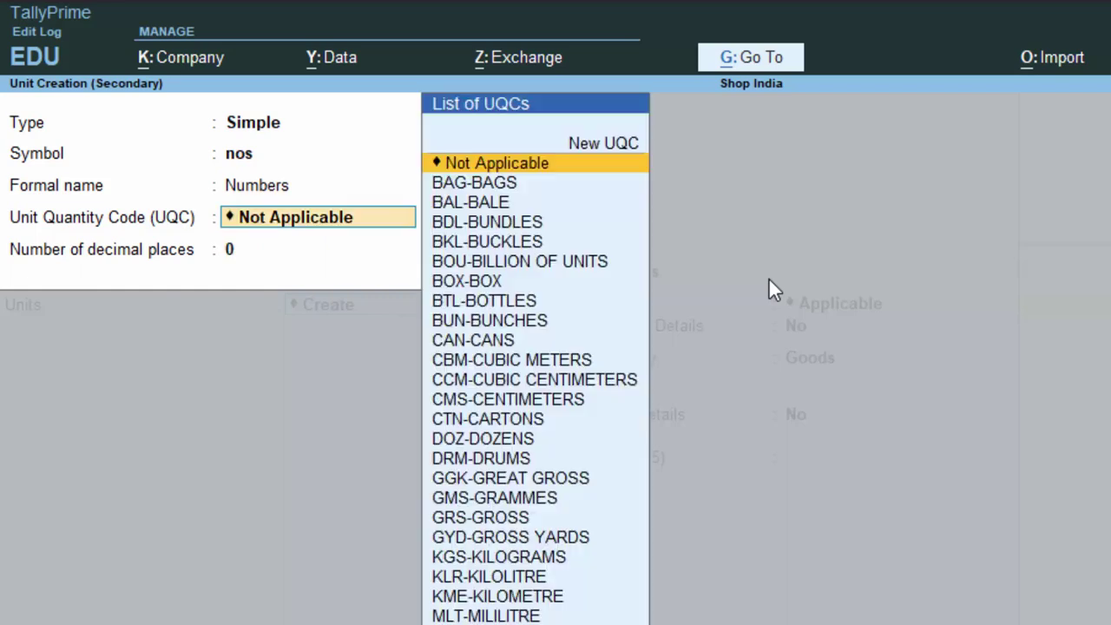
text(n)
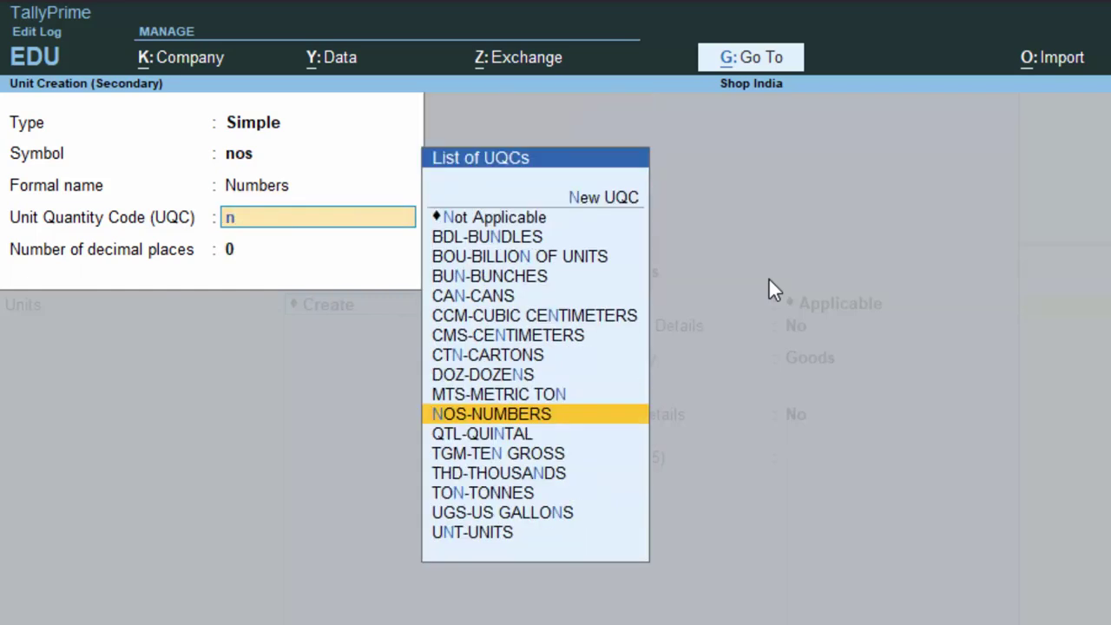
key(Return)
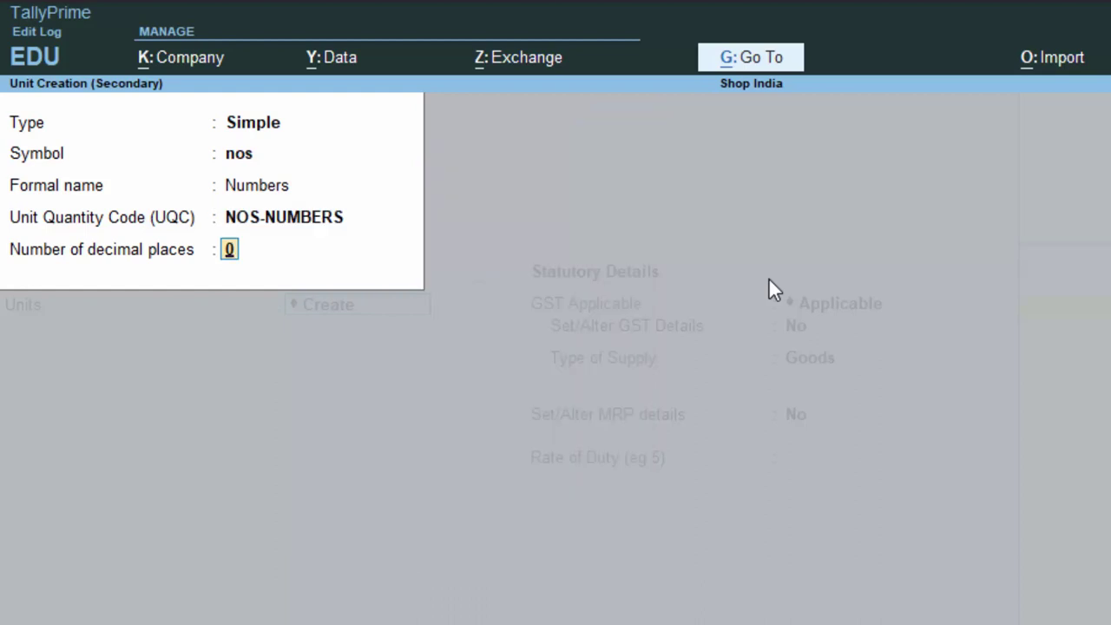
key(Return)
key(Return)
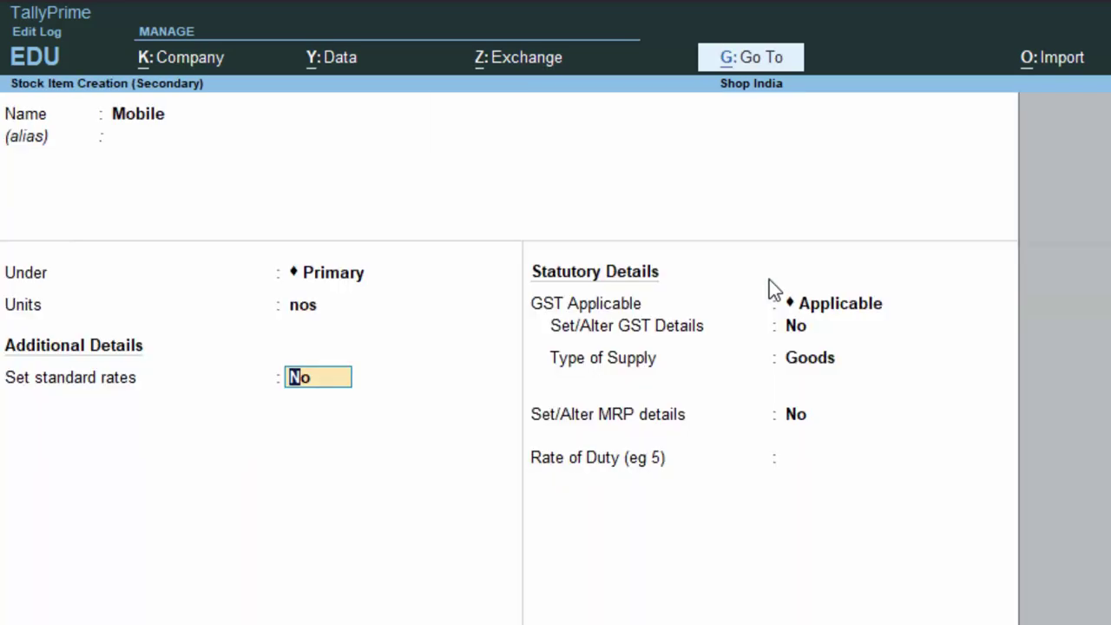
Save the Mobile stock item without standard rates, keeping GST Applicable, supply type Goods, no MRP details and 0 rate of duty.
key(Return)
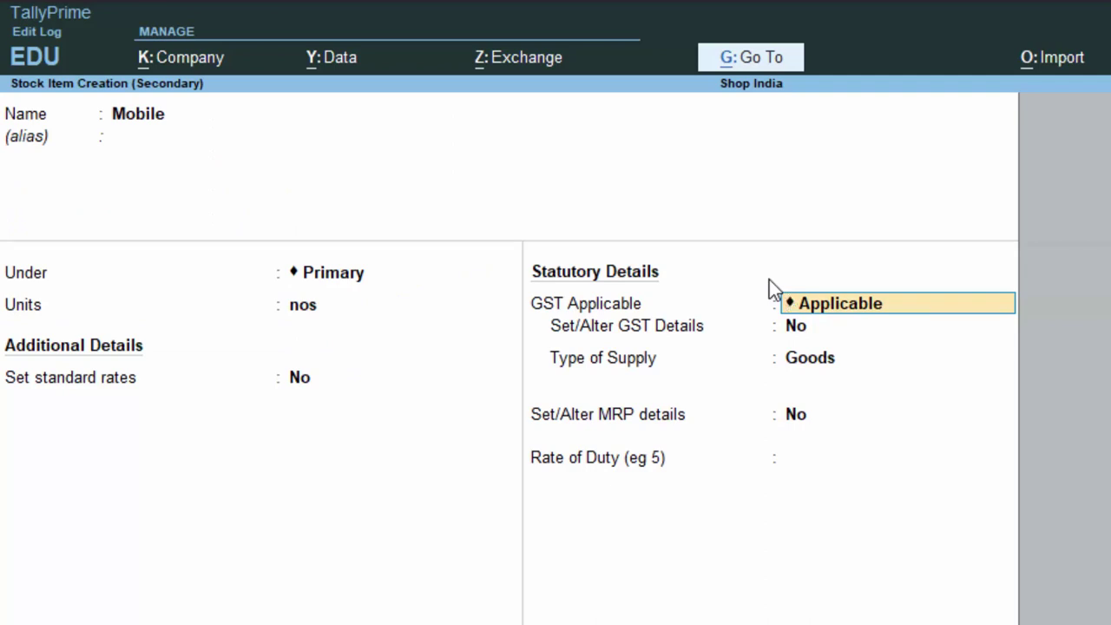
key(Return)
key(Return)
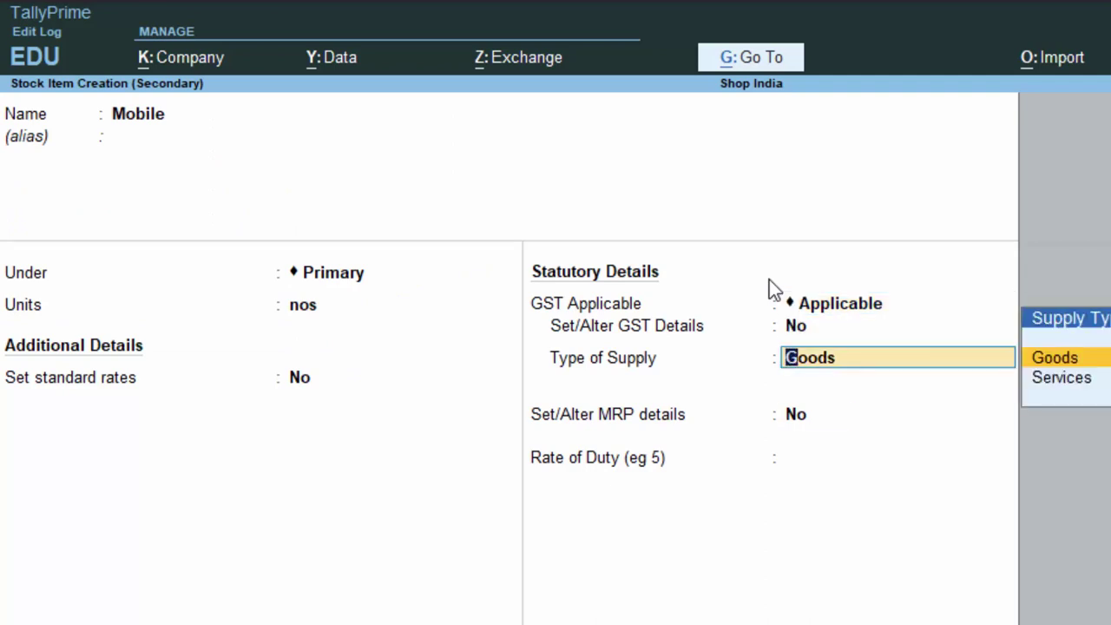
key(Return)
key(Return)
key(Return)
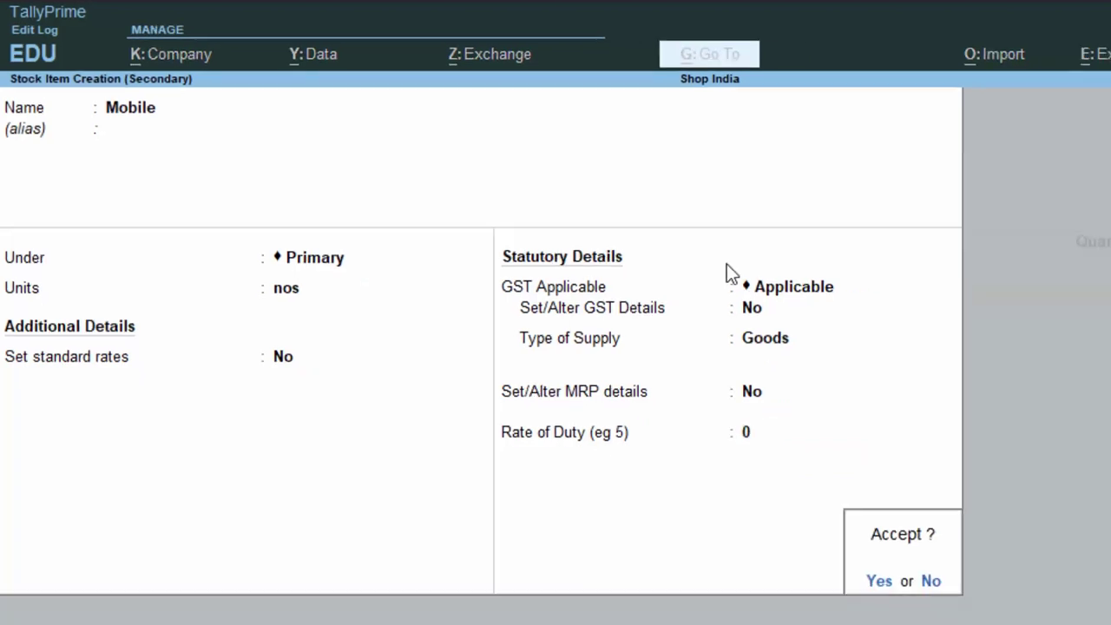
key(Return)
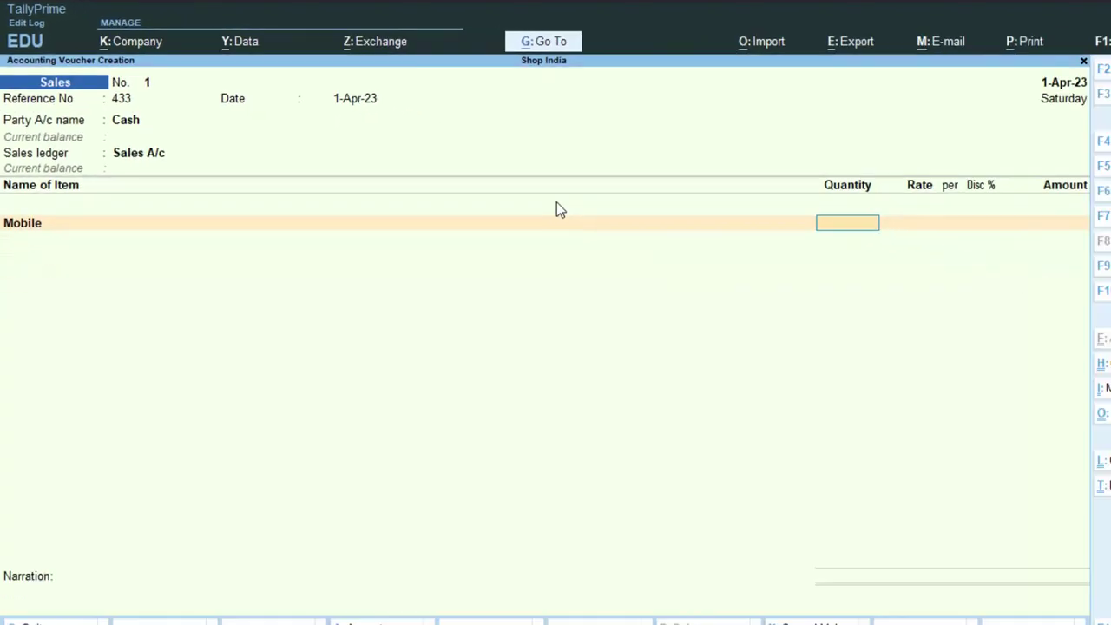
Complete the Mobile item line with a quantity of 67 nos, a rate of 14,000.00 and a 2% discount.
text(67)
key(Return)
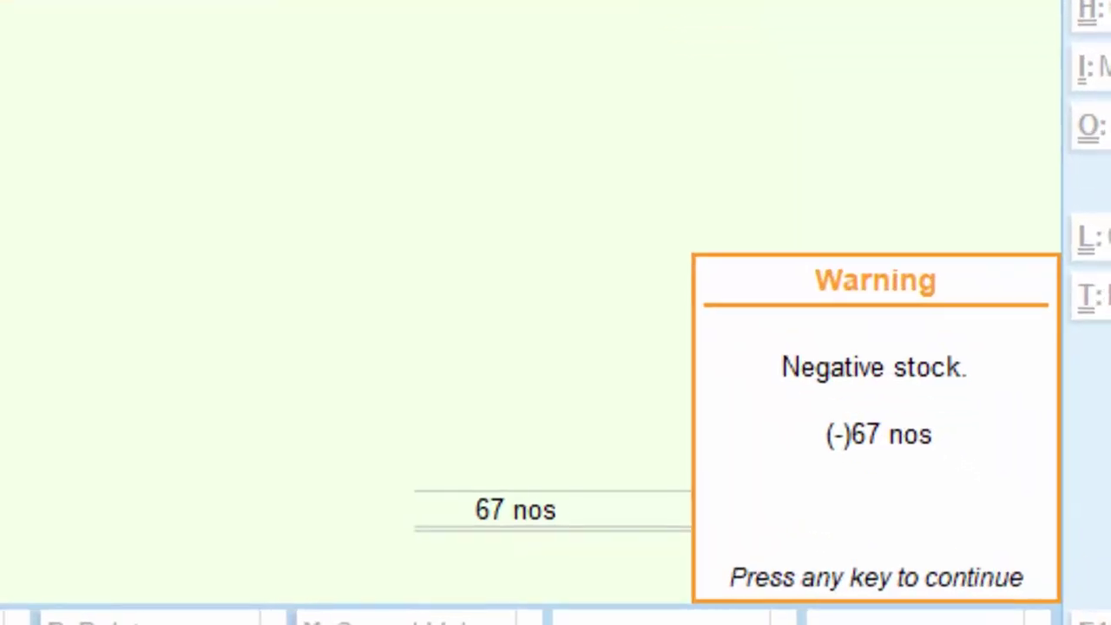
key(Return)
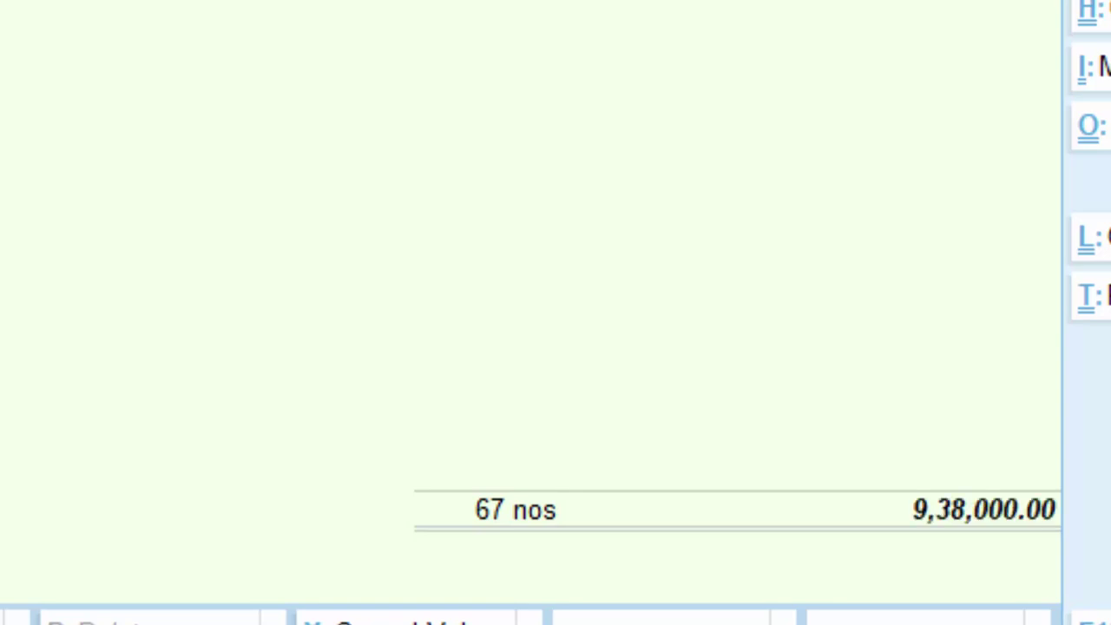
key(BackSpace)
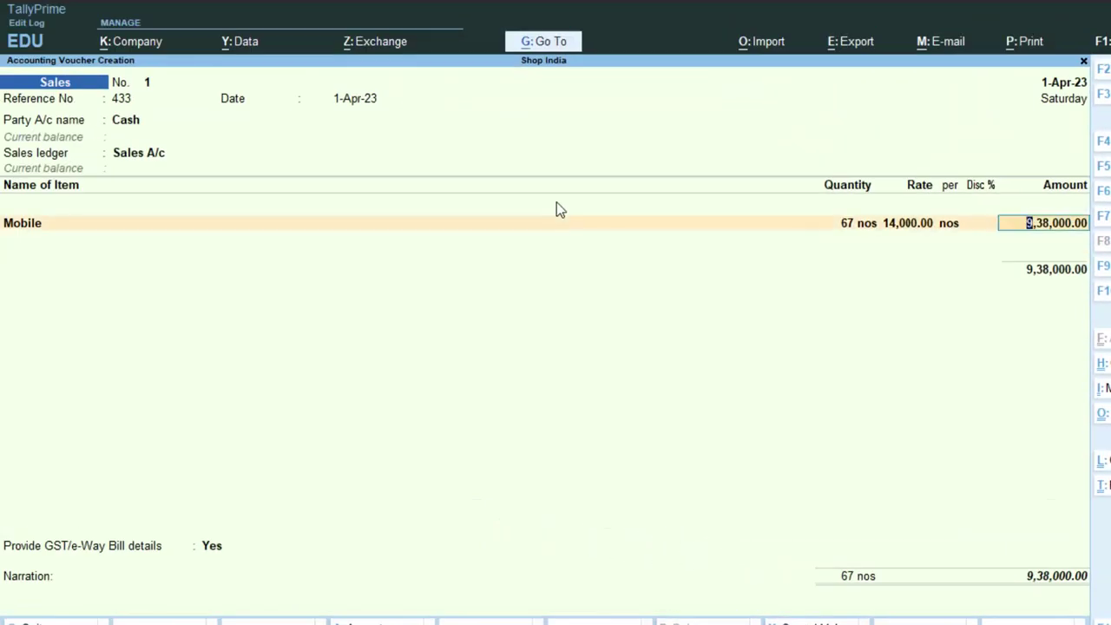
key(BackSpace)
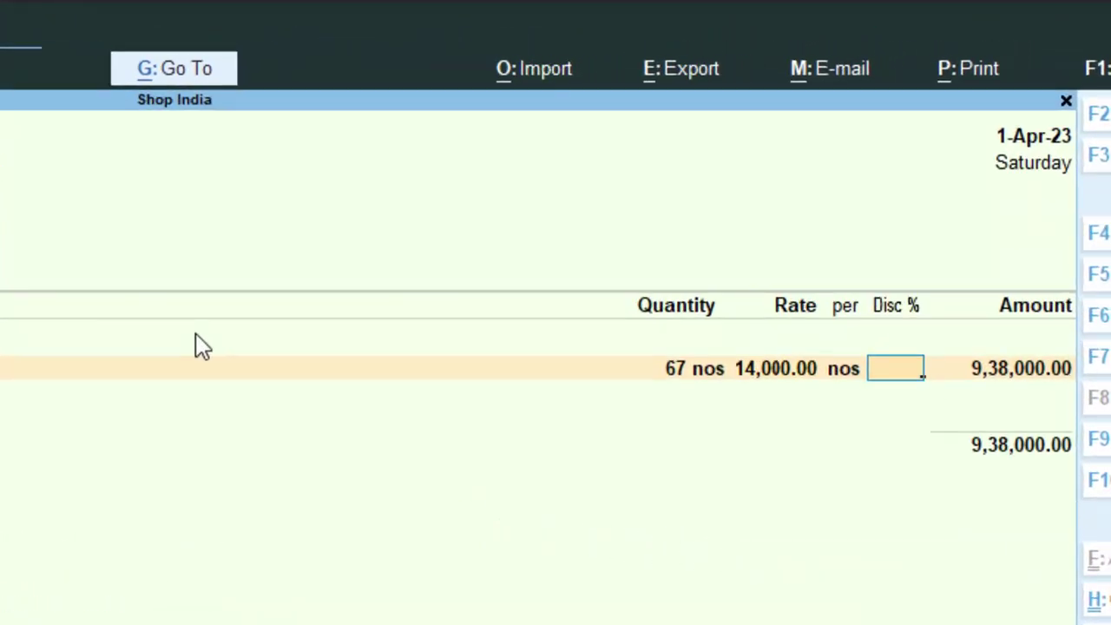
text(2)
key(Return)
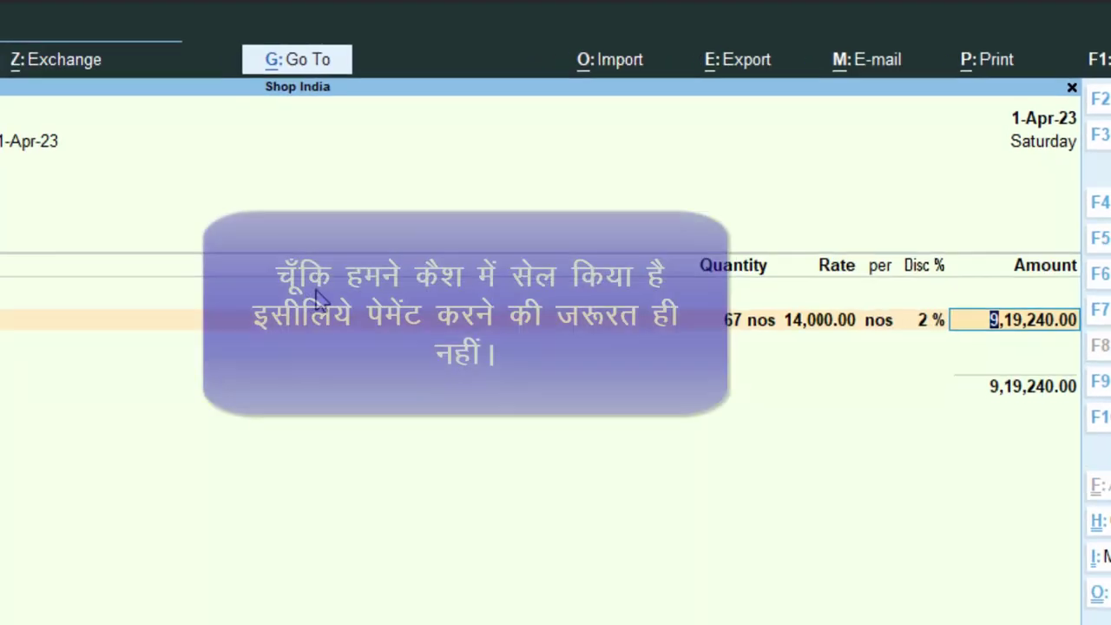
key(Return)
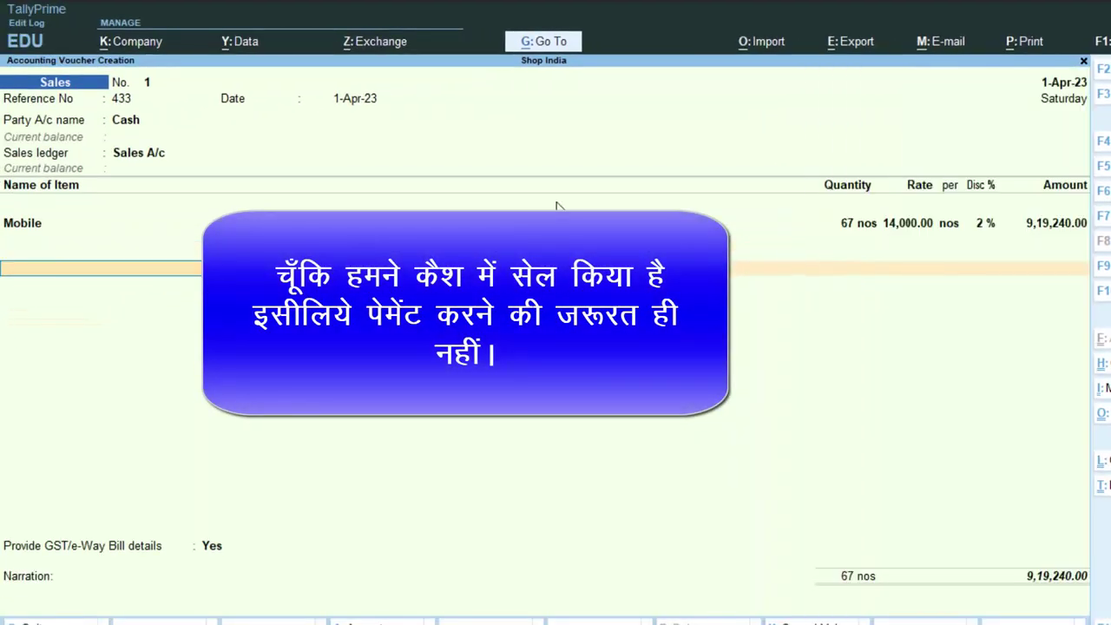
End the sales voucher's item list and set Provide GST/e-Way Bill details to No.
key(Return)
key(Up)
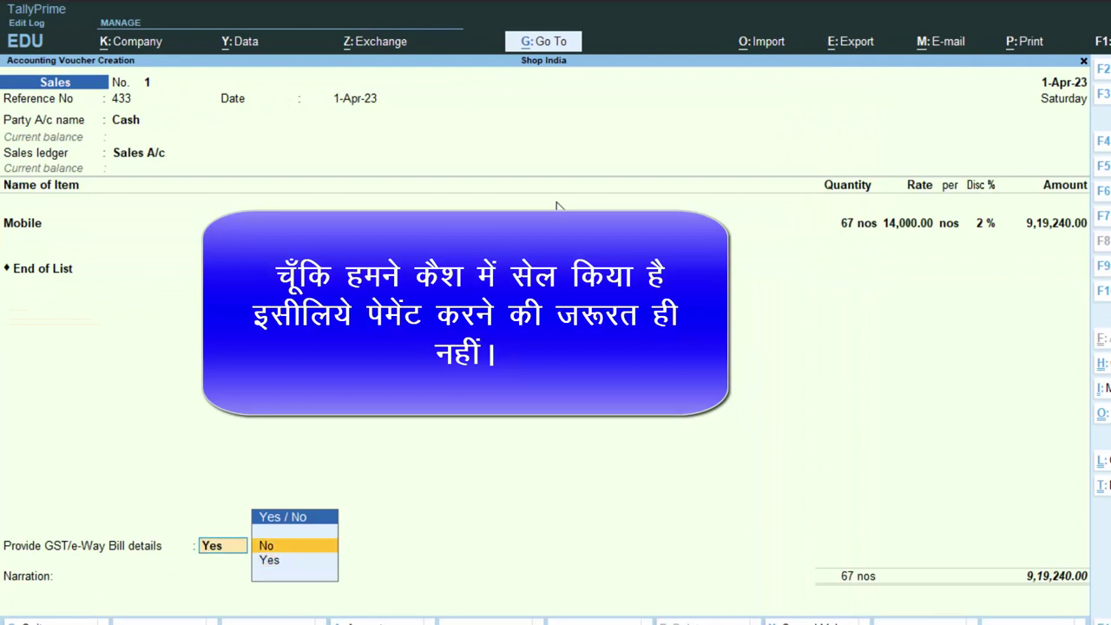
key(Return)
key(Return)
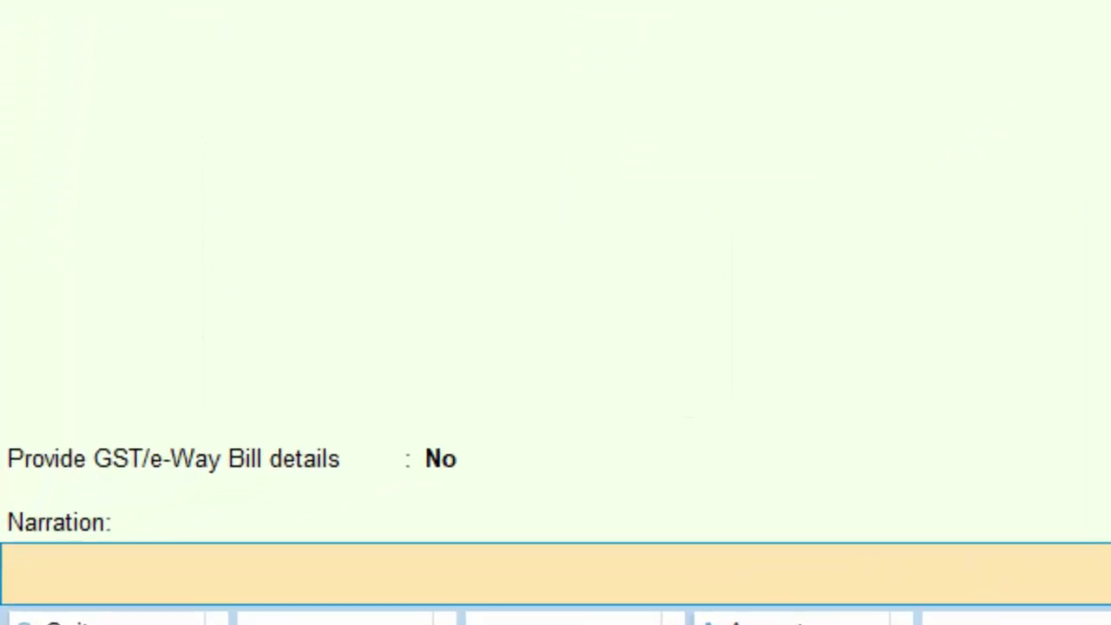
Add the narration "The goods have been sold" to the sales voucher and save it.
text(The good)
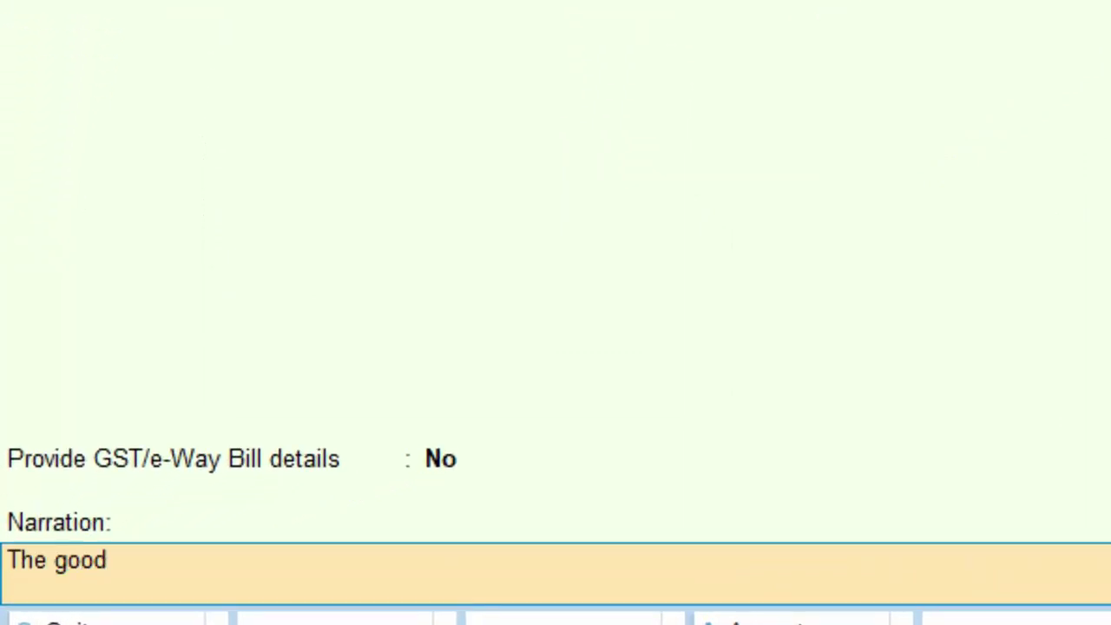
text(s have been)
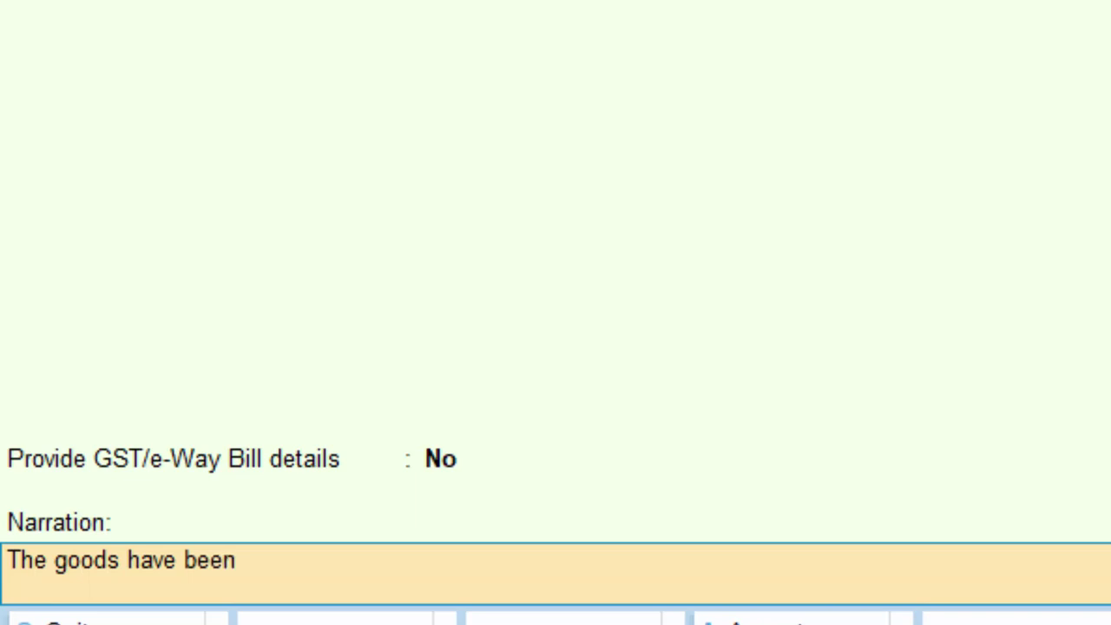
text( sold)
key(Return)
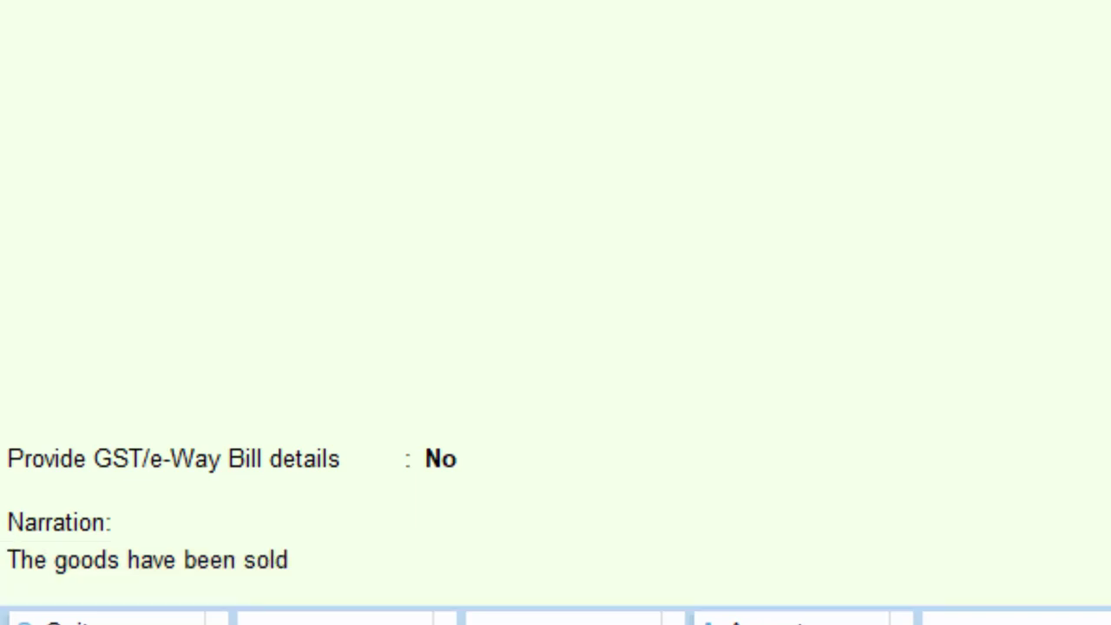
key(Return)
key(Return)
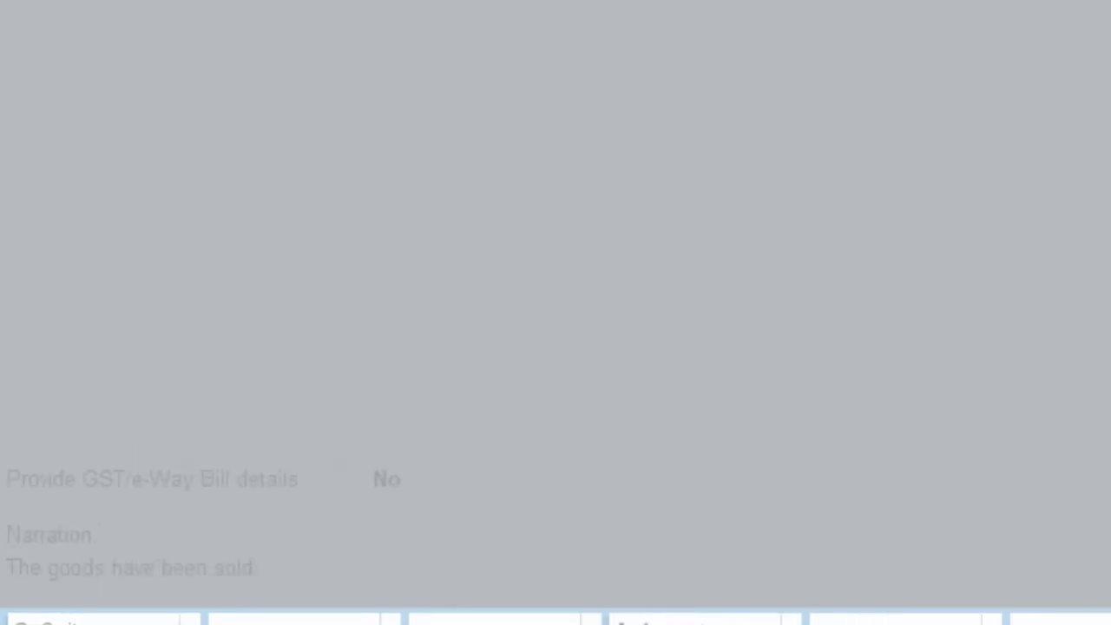
key(Return)
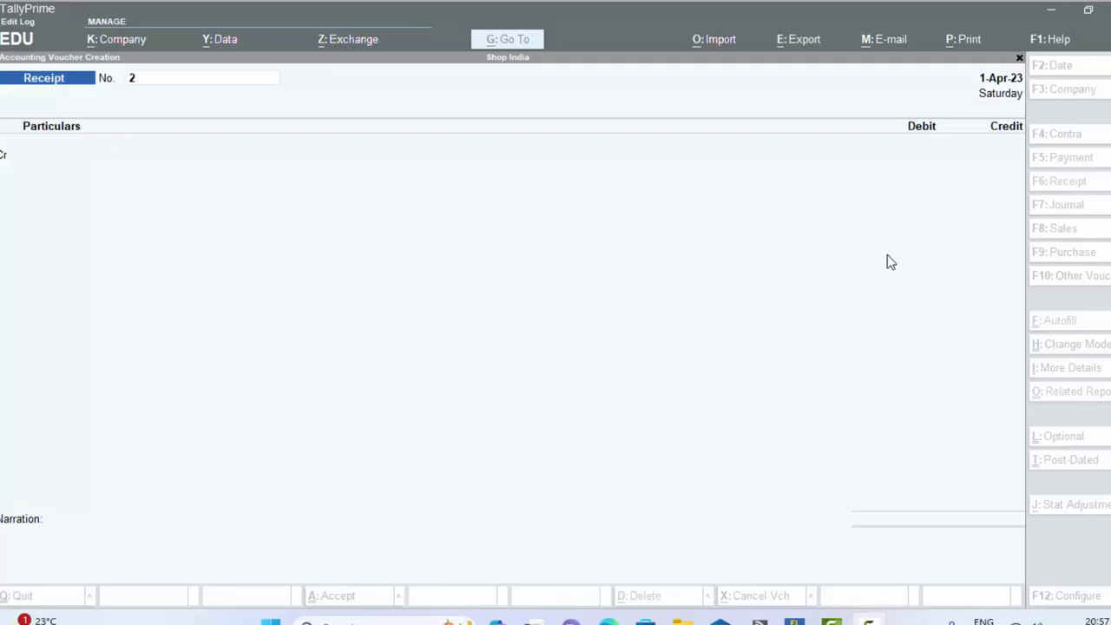
click(354, 73)
key(Return)
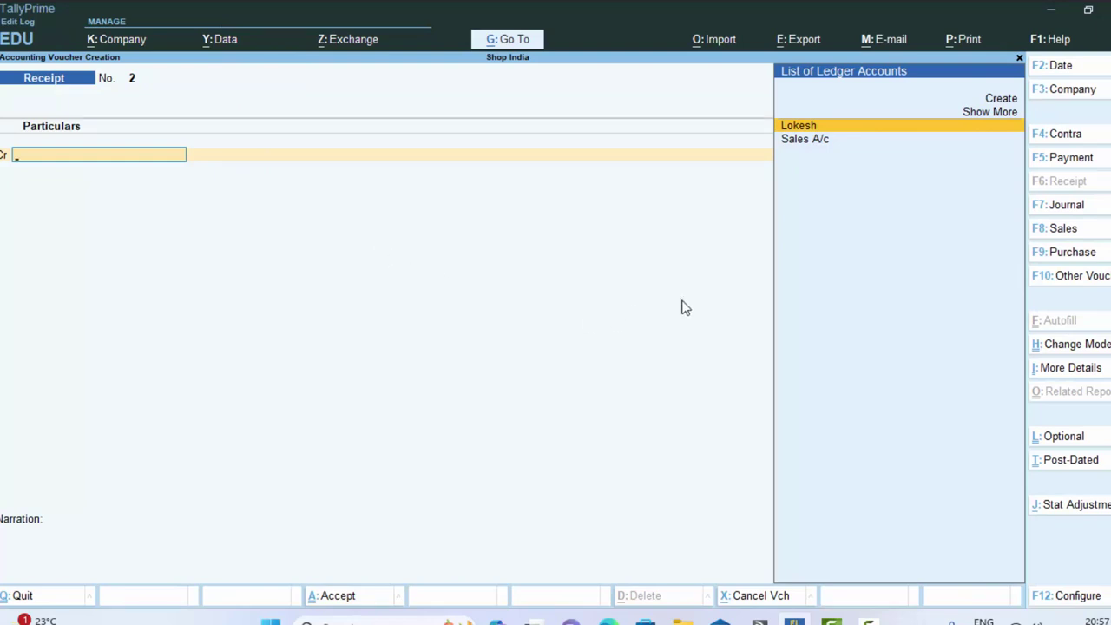
key(Escape)
key(y)
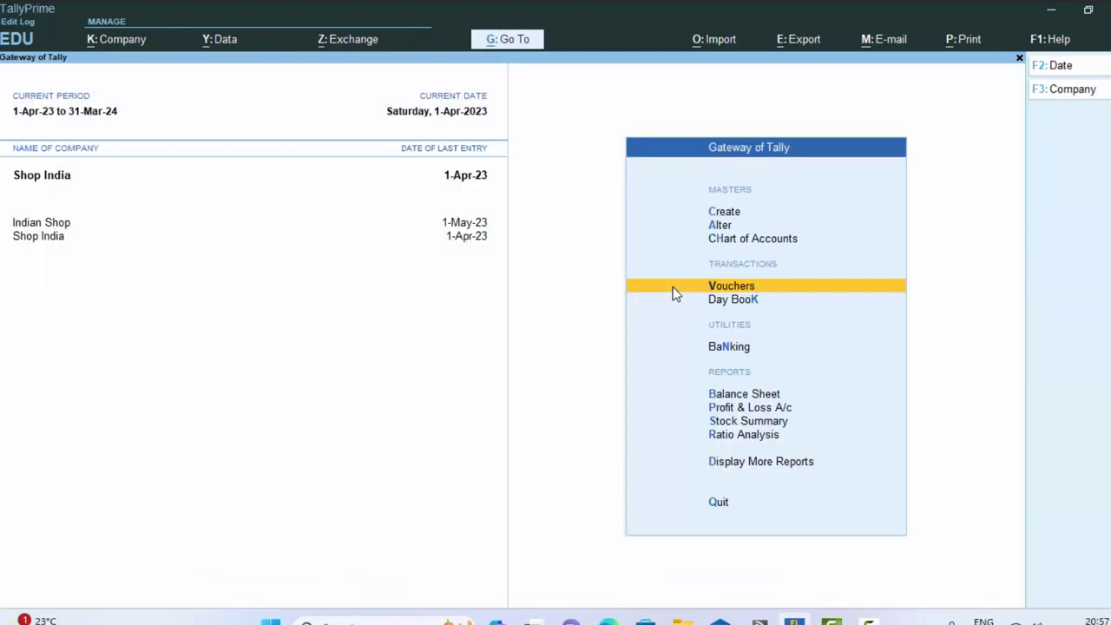
Start a purchase voucher numbered 1 with supplier invoice number 345345, keeping the invoice date 1-Apr-23.
click(738, 289)
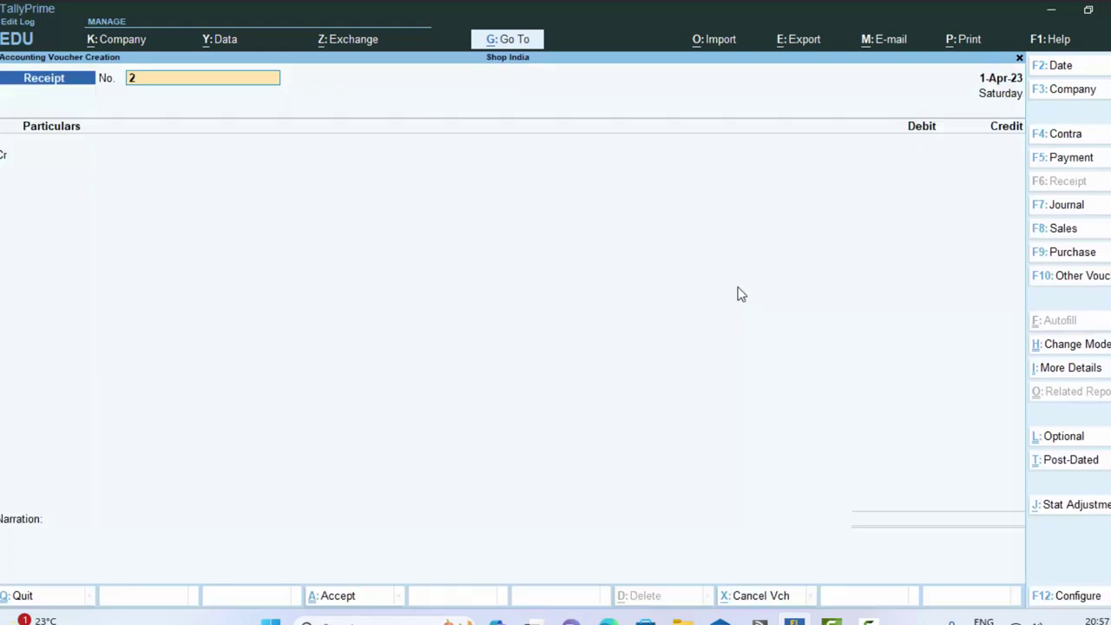
click(1068, 253)
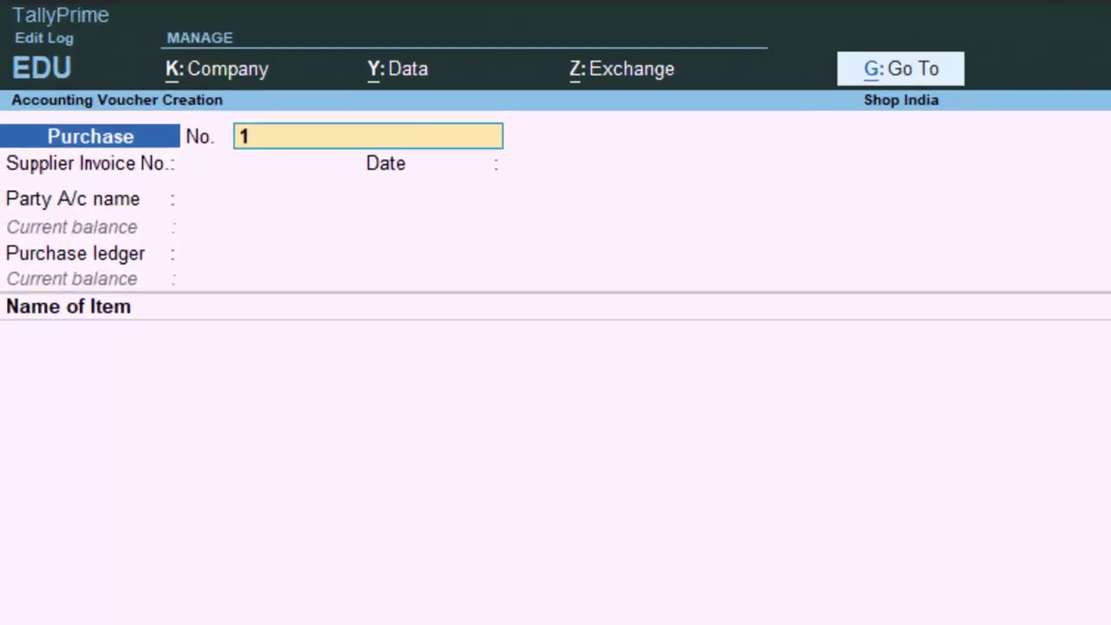
click(270, 164)
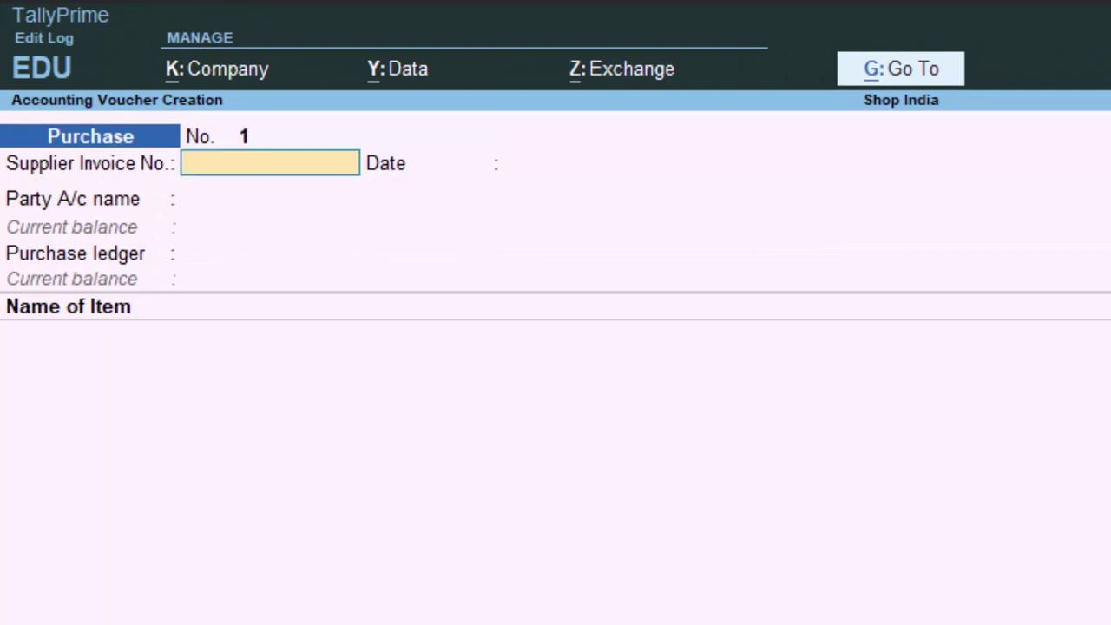
text(345345)
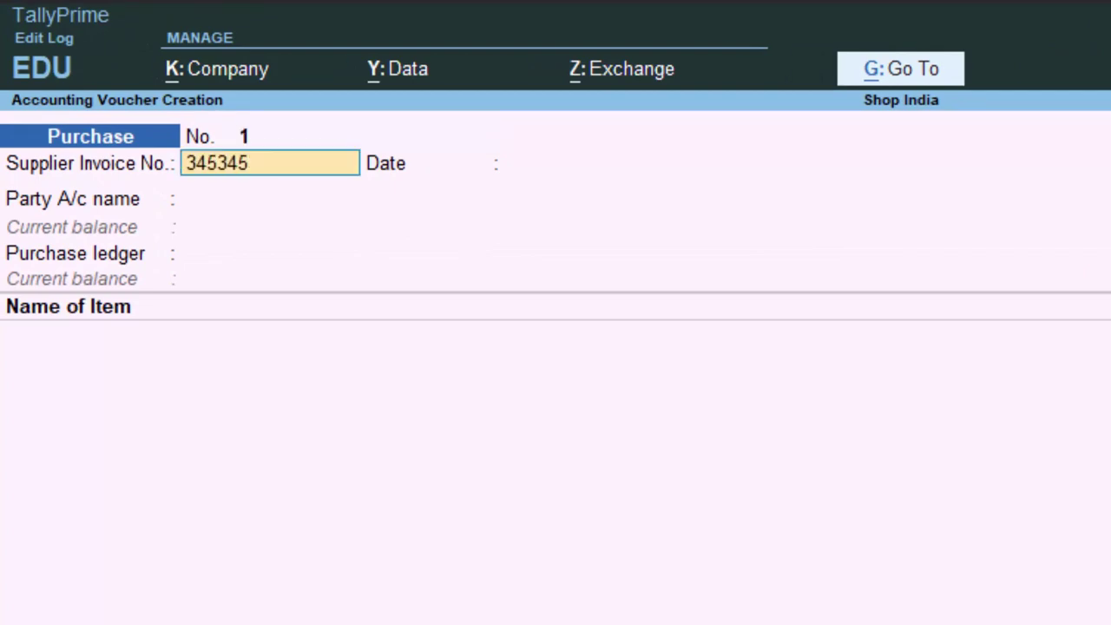
key(Return)
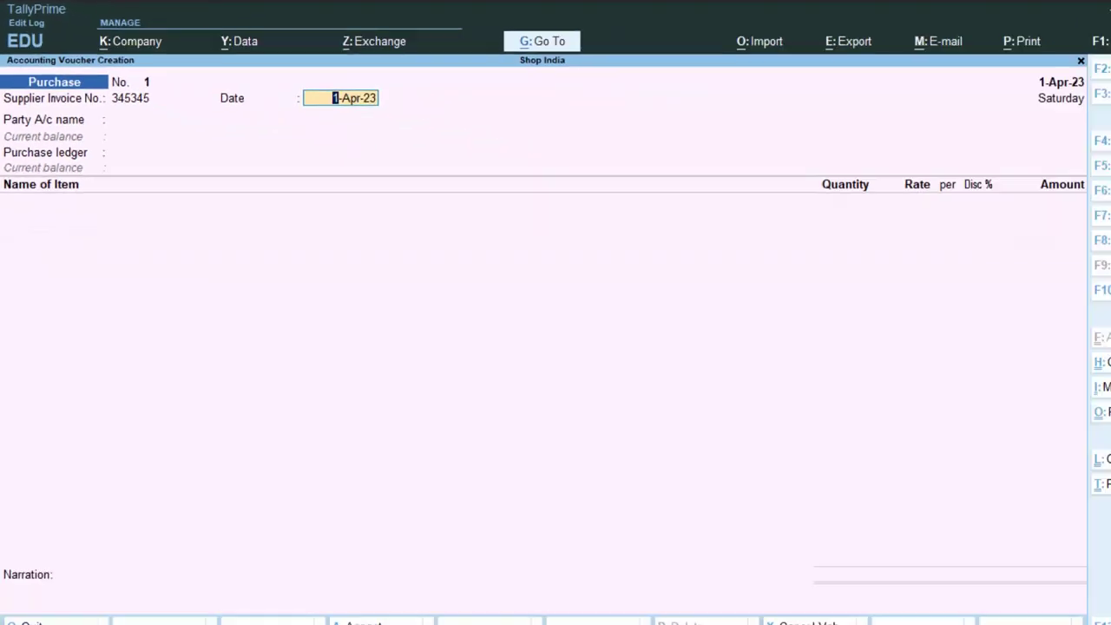
key(Return)
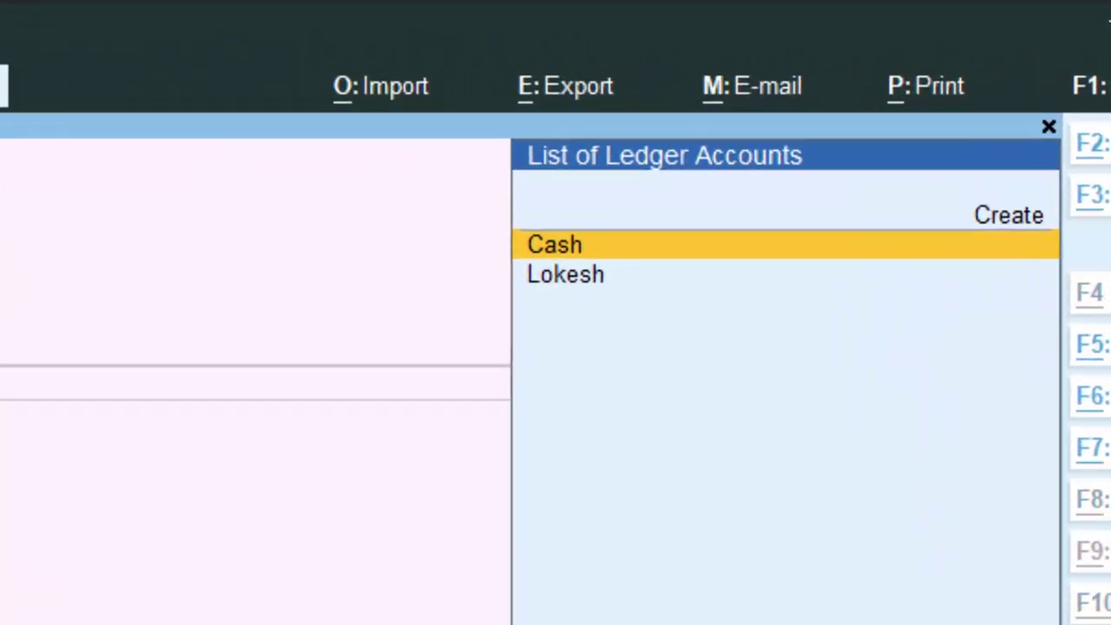
Start a new ledger for the purchase voucher's party account, entering the supplier's name and leaving the alias blank.
key(alt+c)
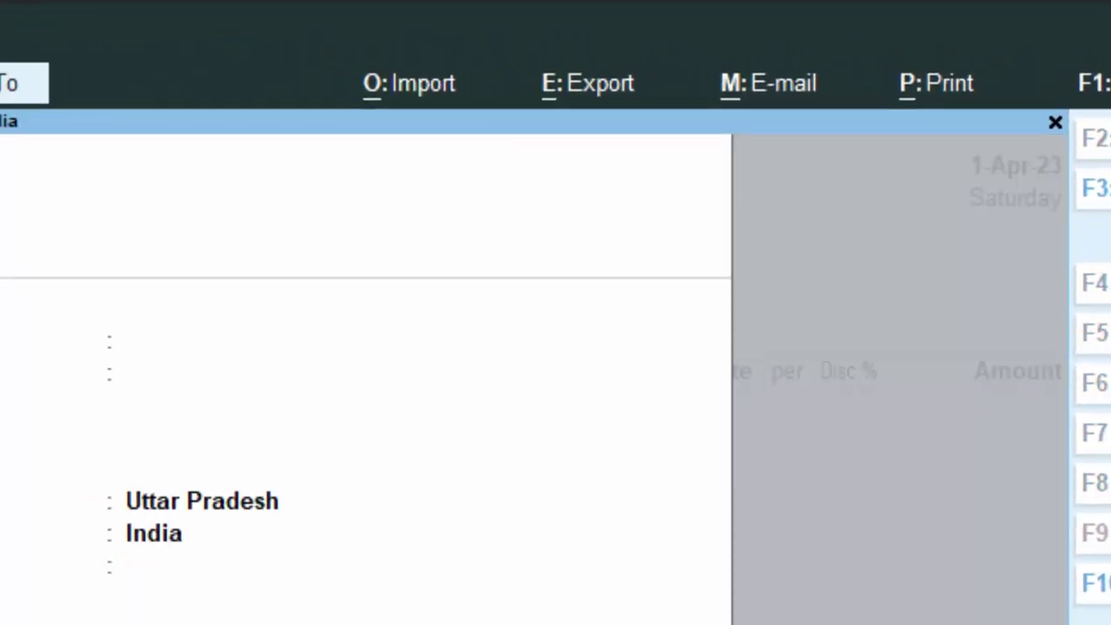
text(Gaura)
text(v)
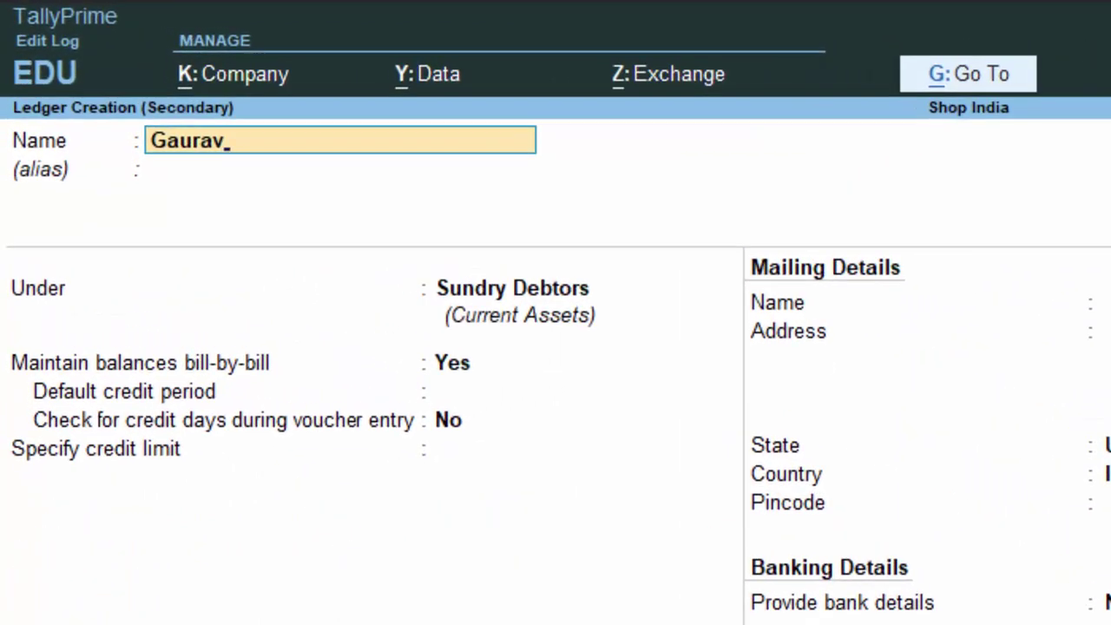
text( D)
key(Return)
key(Return)
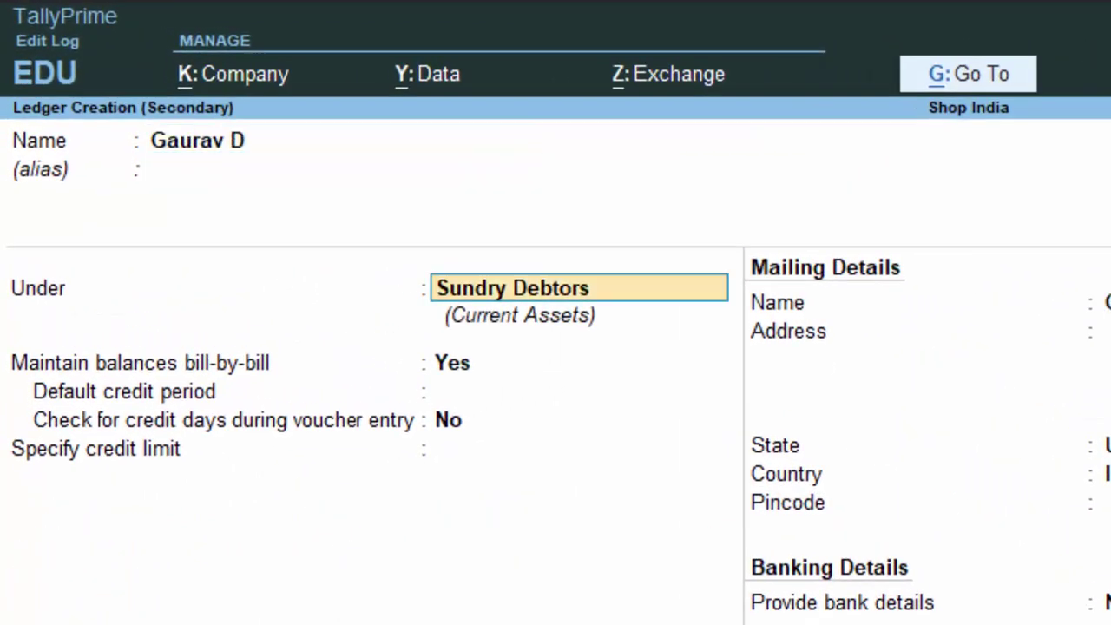
Save the supplier ledger under Sundry Debtors with bill-by-bill balances, state Uttar Pradesh and Regular registration, leaving the remaining defaults.
key(Return)
key(Return)
key(Return)
key(Return)
key(Return)
key(Return)
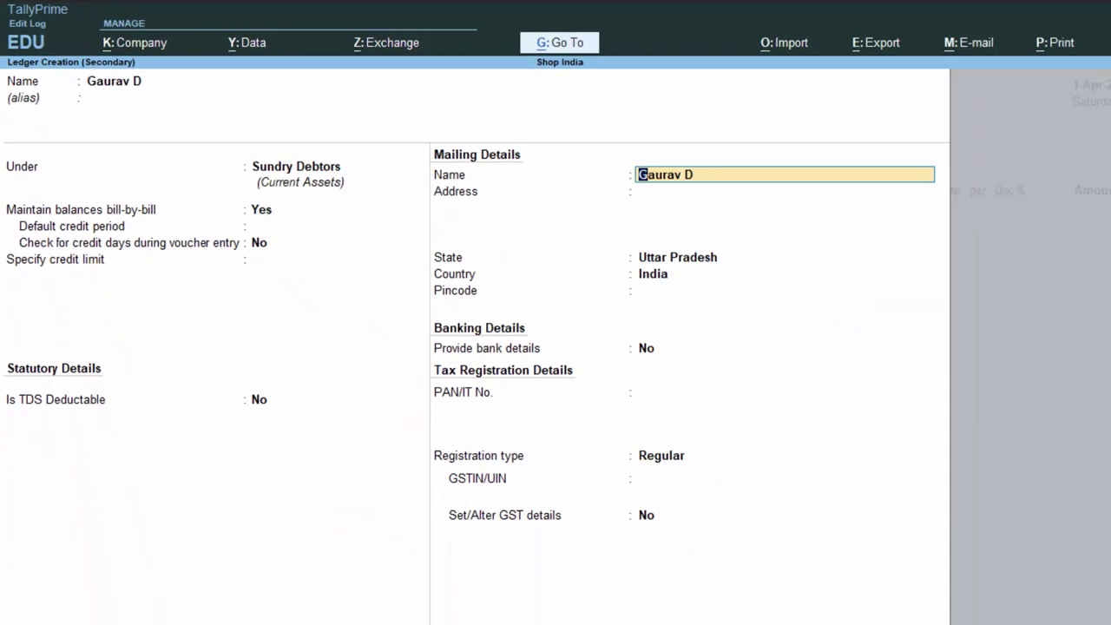
key(Return)
key(Return)
key(Return)
key(Return)
key(Return)
key(Return)
key(Return)
key(Return)
key(Return)
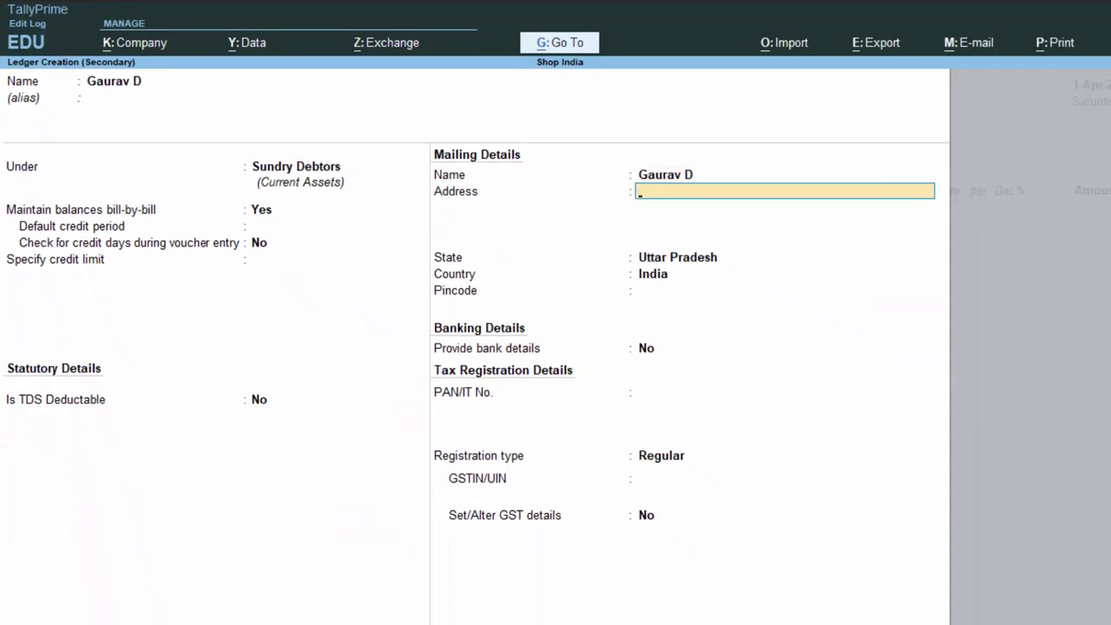
key(Return)
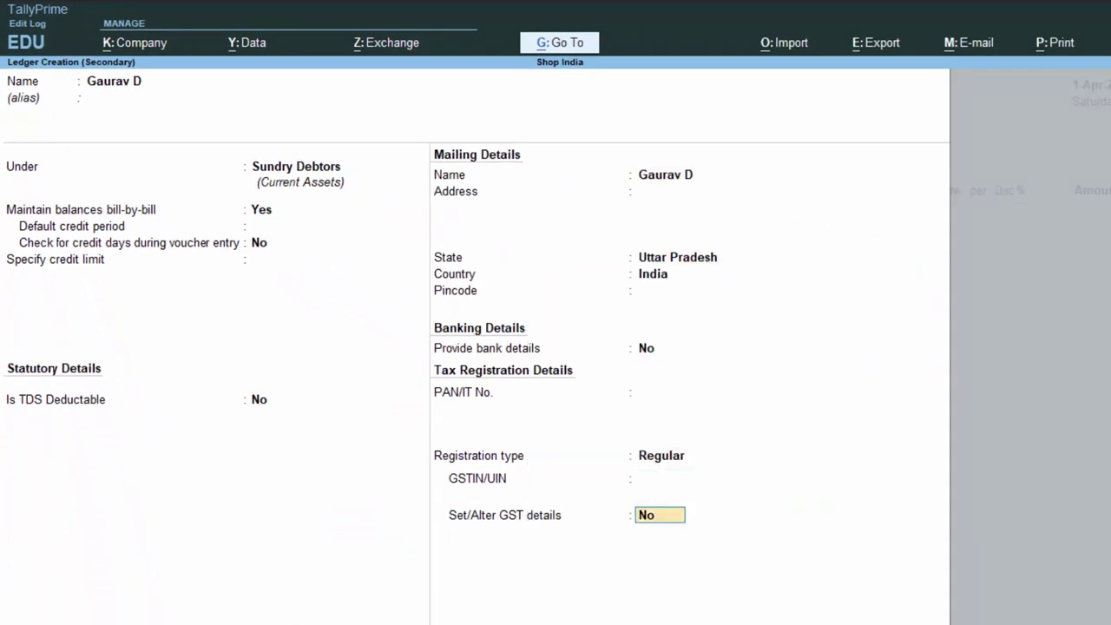
key(Return)
key(Return)
key(Return)
key(Return)
key(Return)
key(Return)
key(Return)
key(Return)
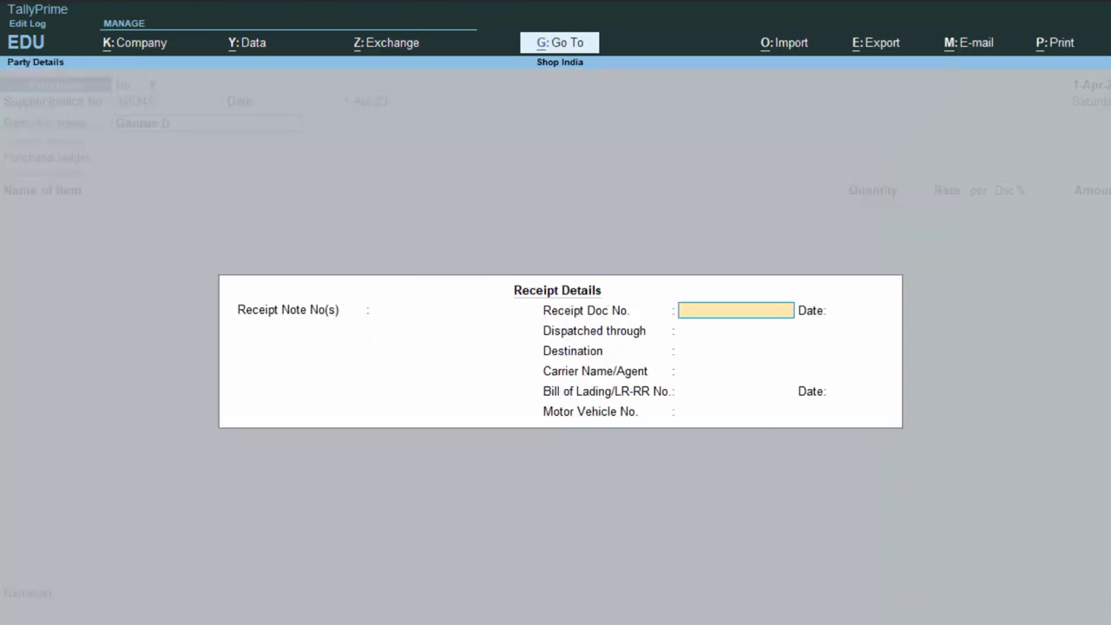
key(Return)
key(Return)
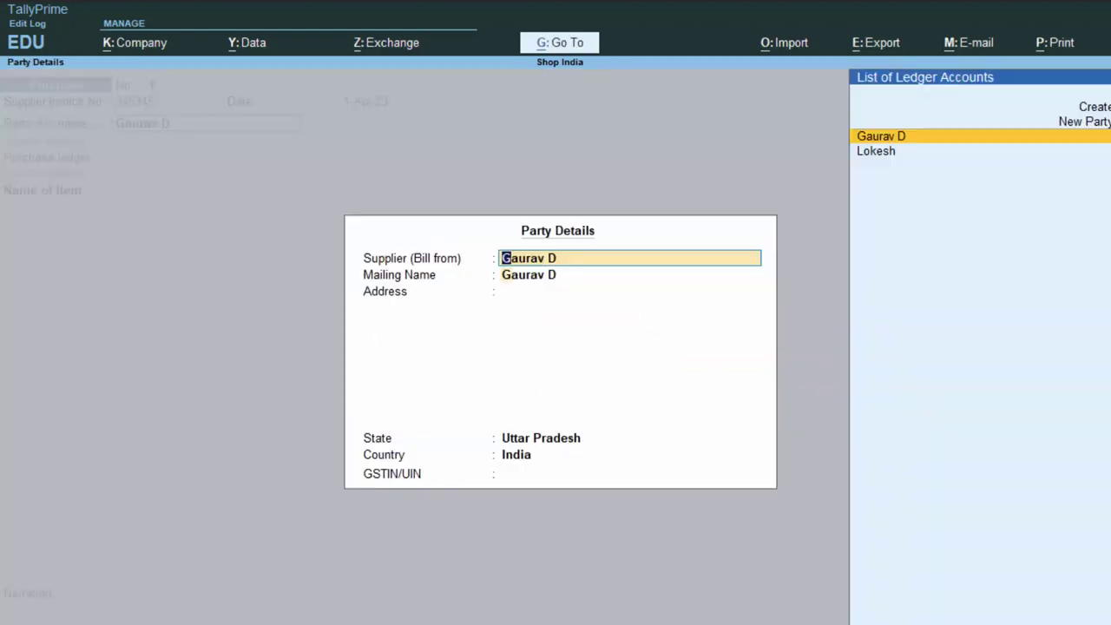
key(Return)
key(BackSpace)
key(Escape)
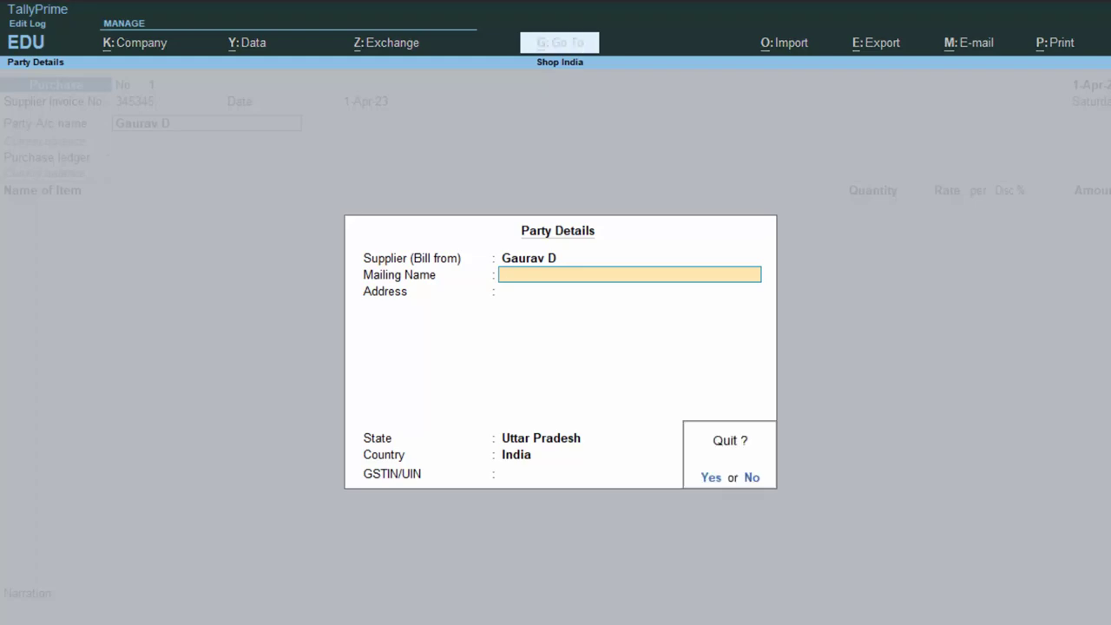
key(y)
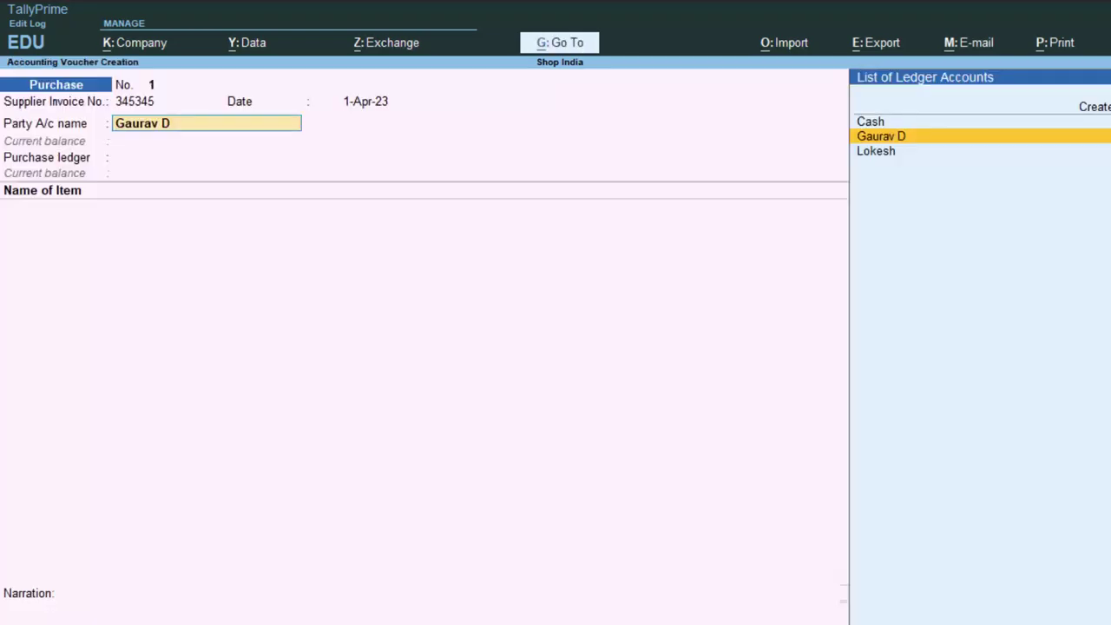
Start a second new party ledger from the purchase voucher, entering the creditor supplier's name and leaving the alias blank.
key(Up)
key(Up)
key(Return)
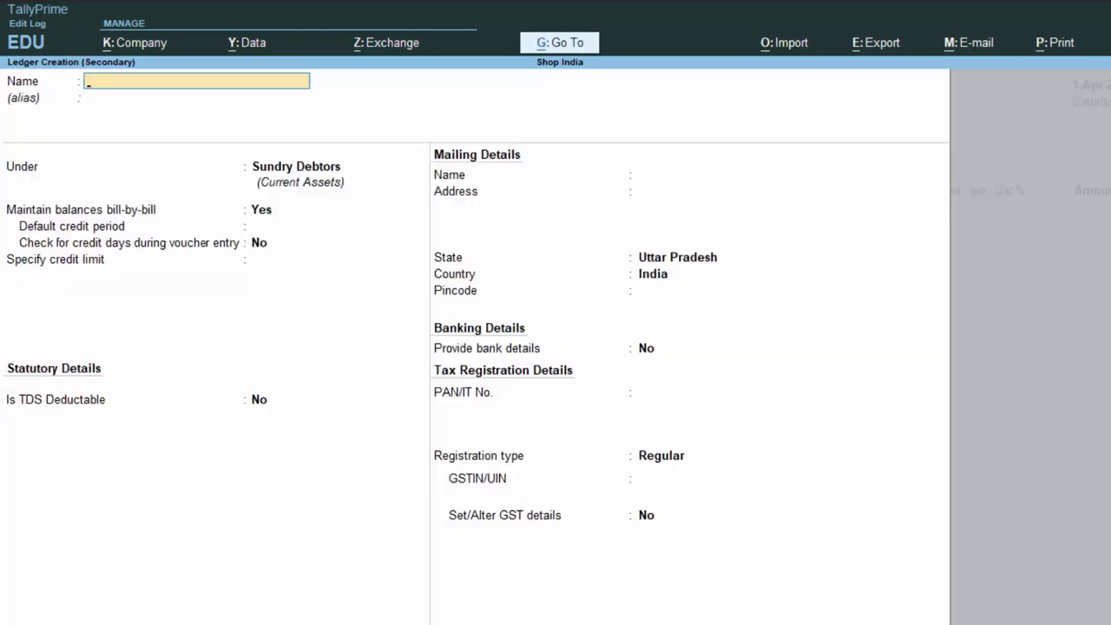
text(Gaura)
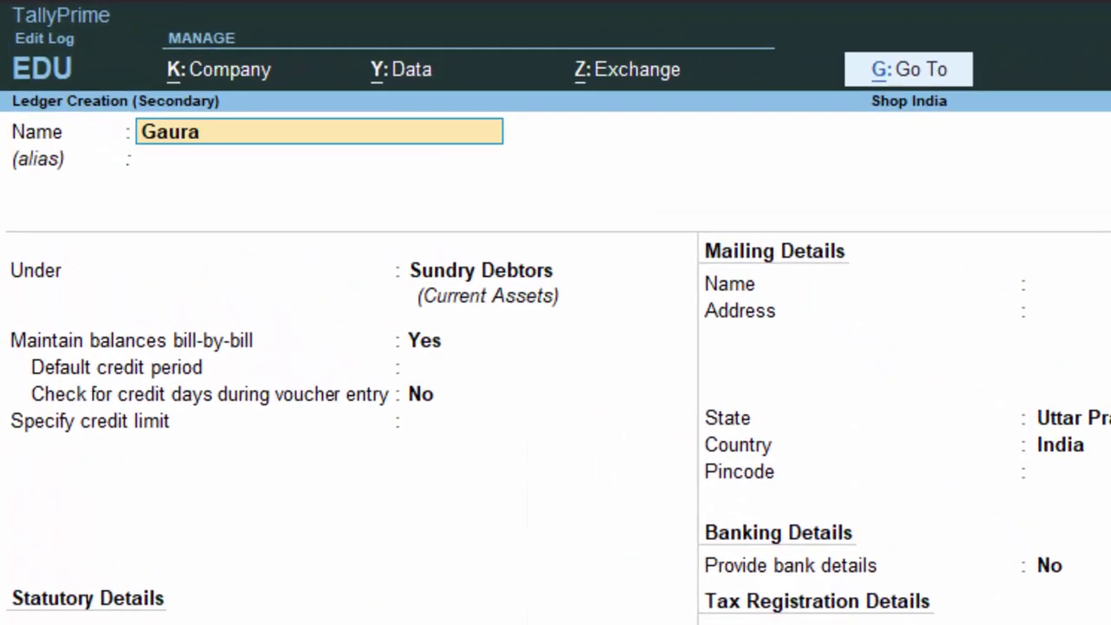
text(v C)
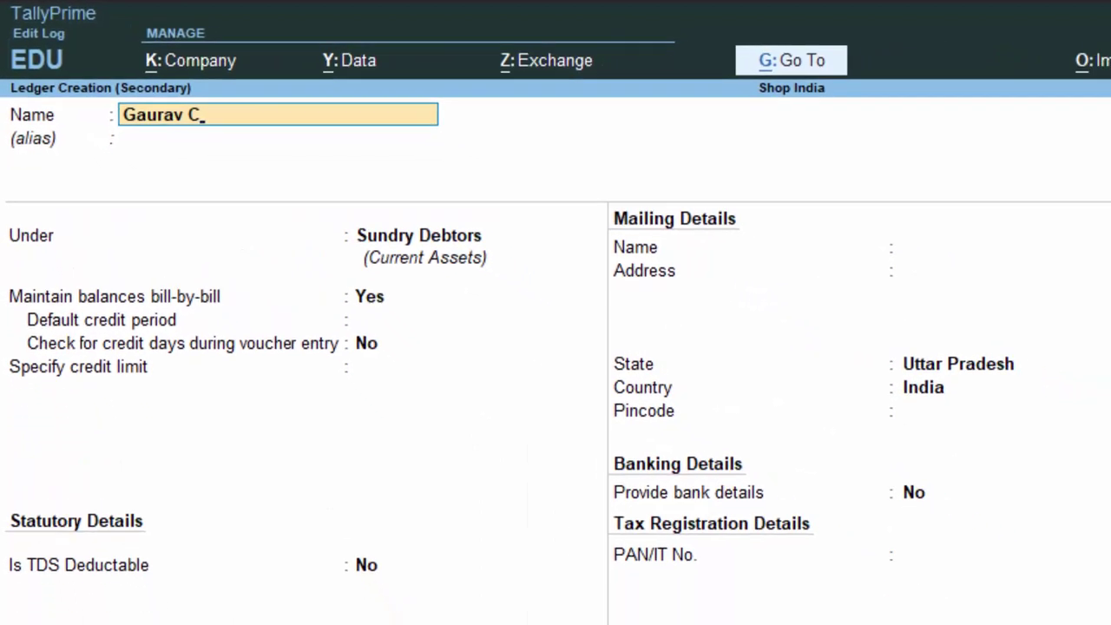
key(Return)
key(Return)
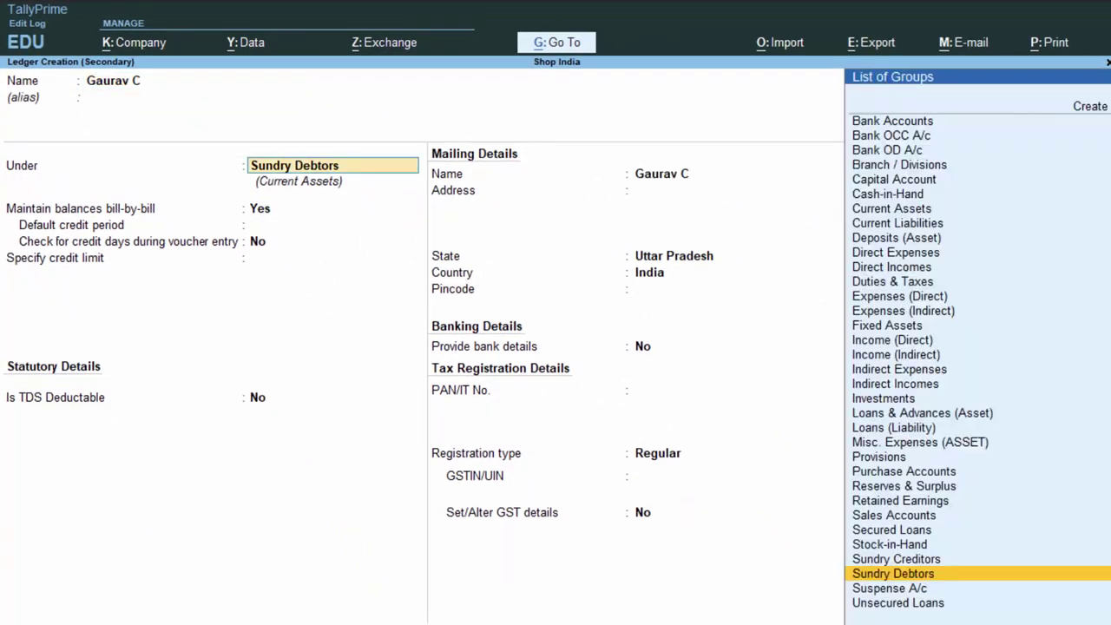
Place the supplier ledger under Sundry Creditors and save it with the remaining defaults, including bill-by-bill balances and state Uttar Pradesh.
text(S)
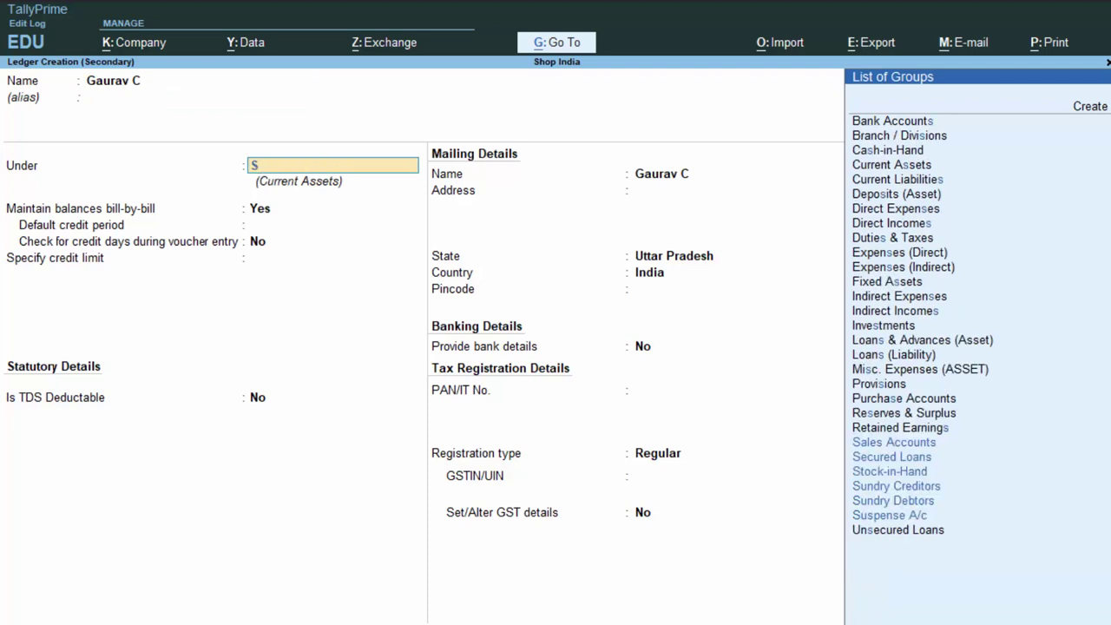
key(Down)
key(Down)
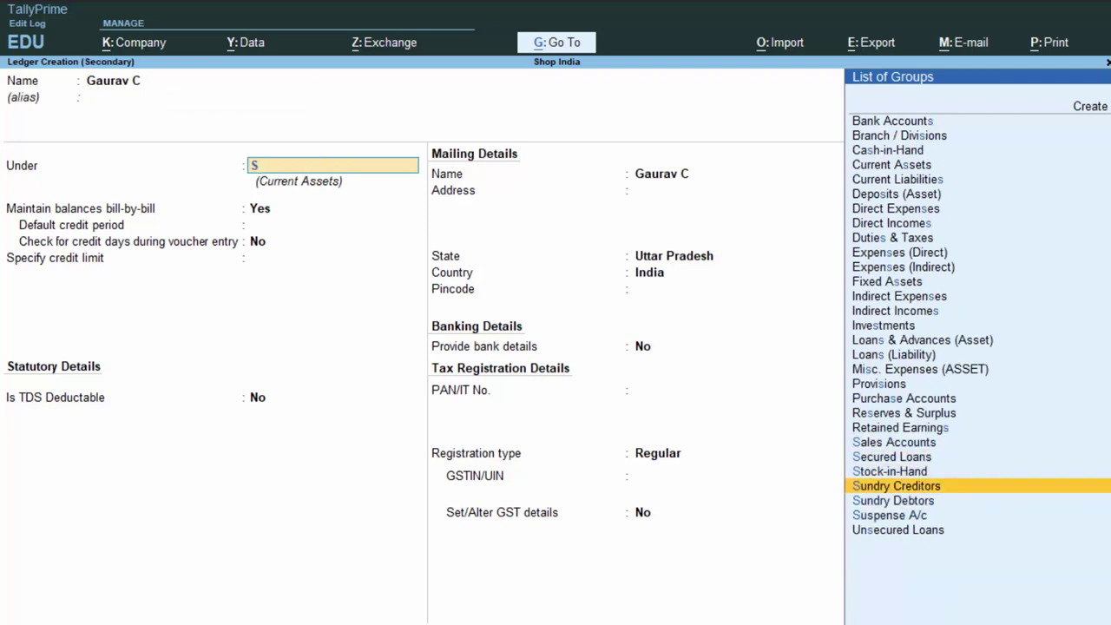
key(Return)
key(Return)
key(Return)
key(Return)
key(Return)
key(Return)
key(Return)
key(Return)
key(Return)
key(Return)
key(Return)
key(Return)
key(Return)
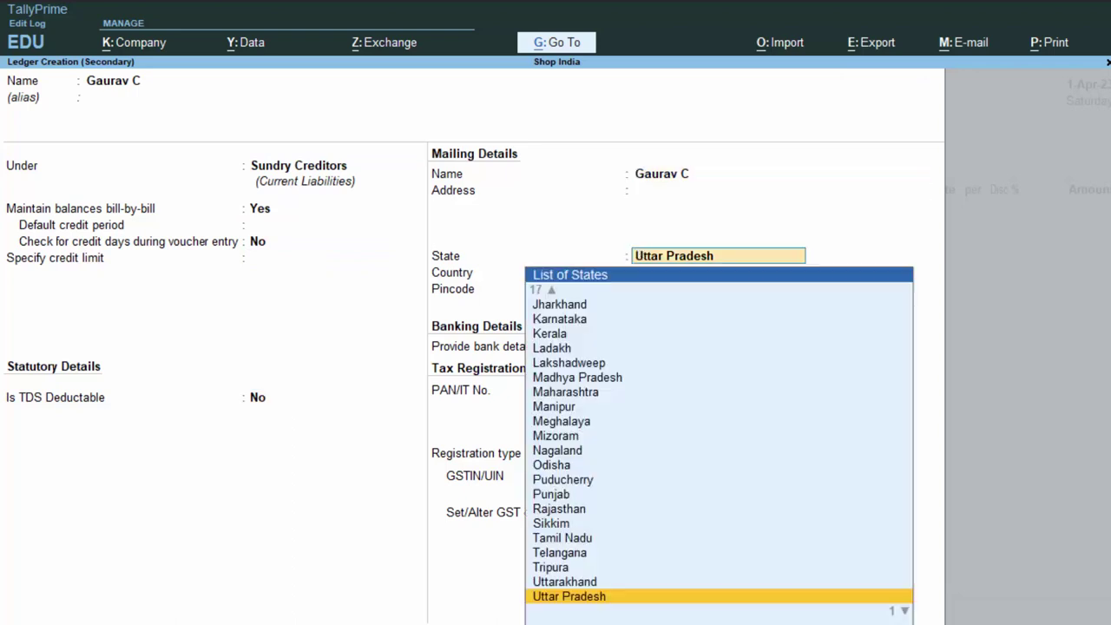
key(Return)
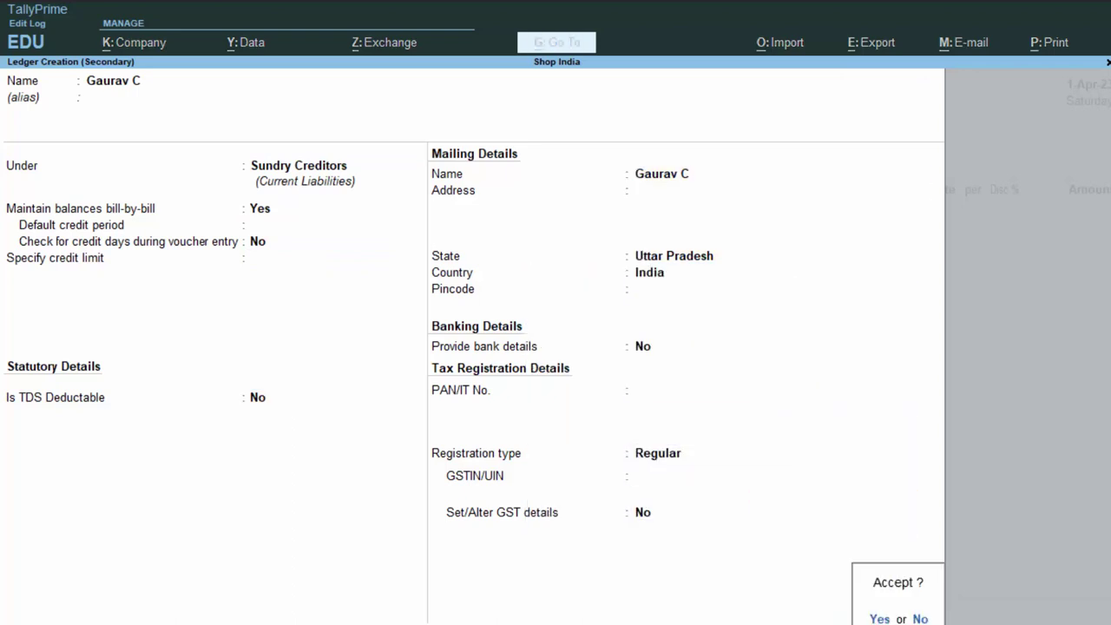
key(Return)
Leave the purchase voucher's receipt details blank and accept the supplier's default party details without a GSTIN.
key(Return)
key(Return)
key(Return)
key(Return)
key(Return)
key(Return)
key(Return)
key(Return)
key(Return)
key(Return)
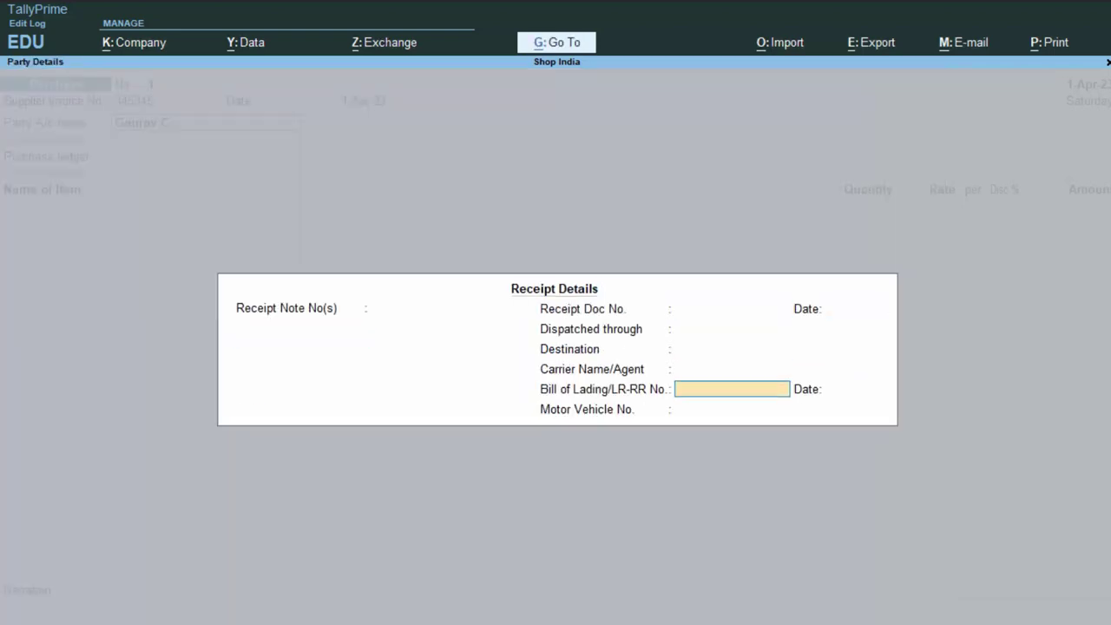
key(Return)
key(Return)
key(Return)
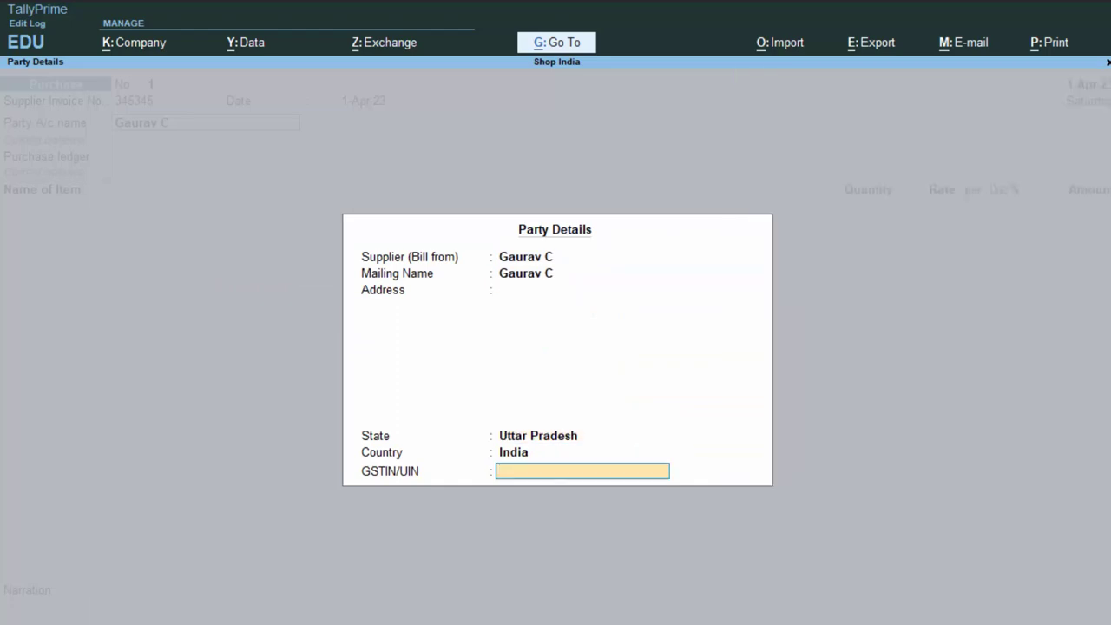
key(Return)
Start a new ledger named Purchase A/c for the voucher's purchase ledger, leaving the alias blank.
key(Return)
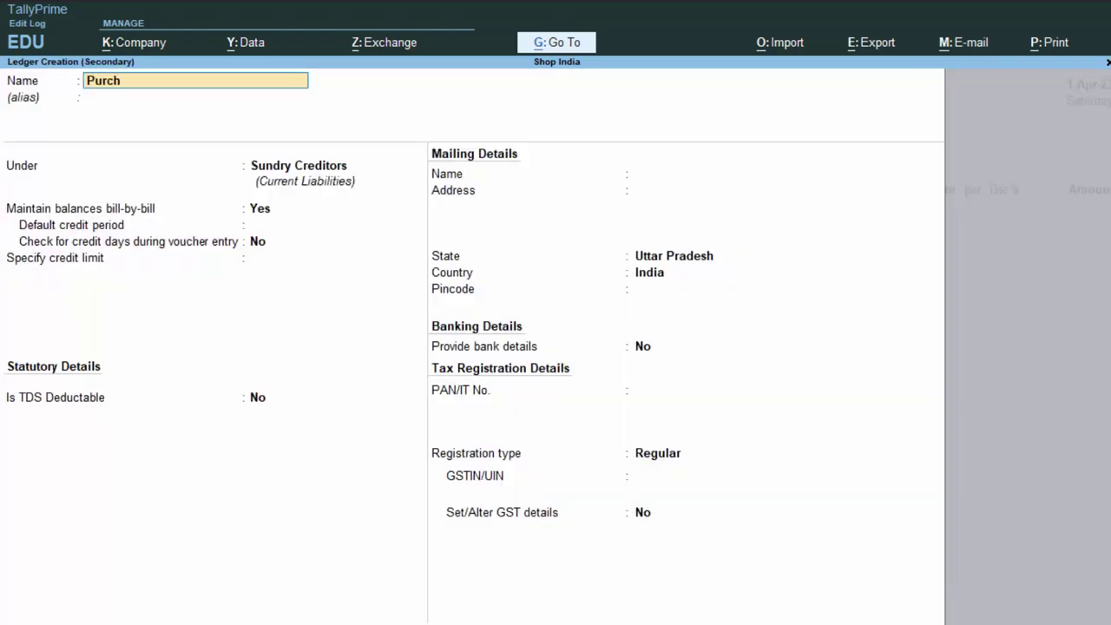
text(Purchase a/c)
key(Return)
key(Return)
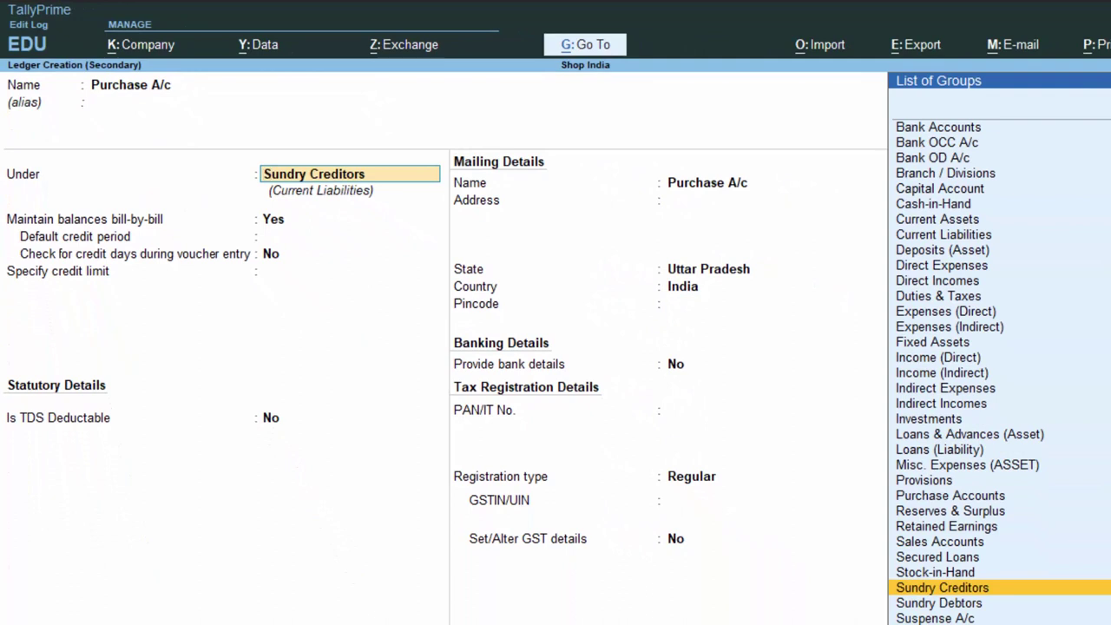
Save the Purchase A/c ledger under Sundry Creditors with all remaining defaults.
key(Return)
key(Return)
key(Return)
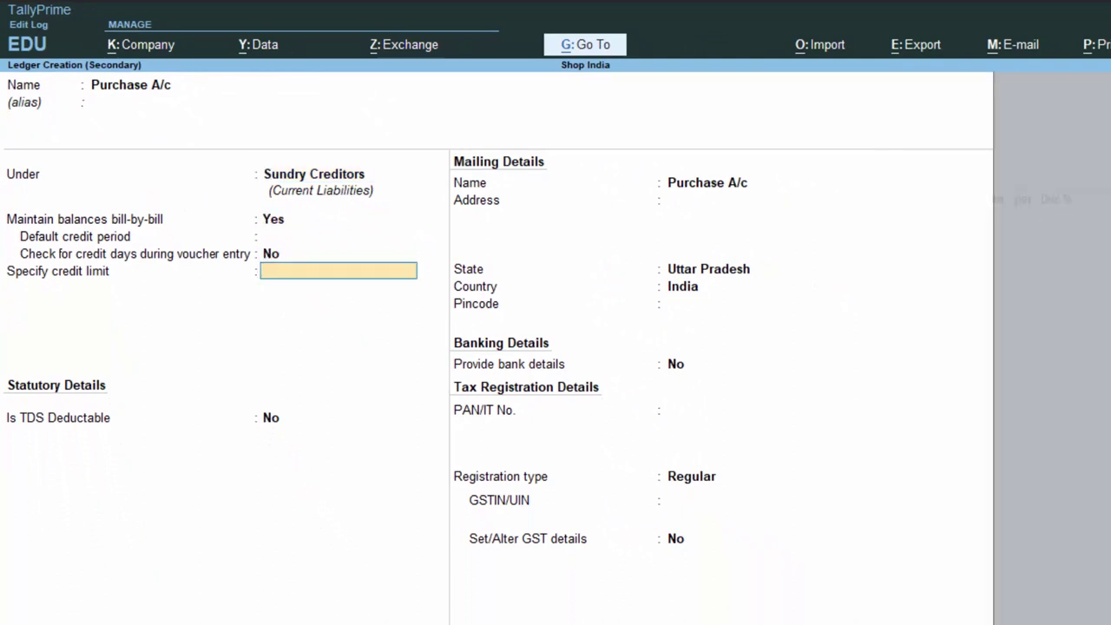
key(Return)
key(Return)
key(Return)
key(Return)
key(Return)
key(Return)
key(Return)
key(Return)
key(Return)
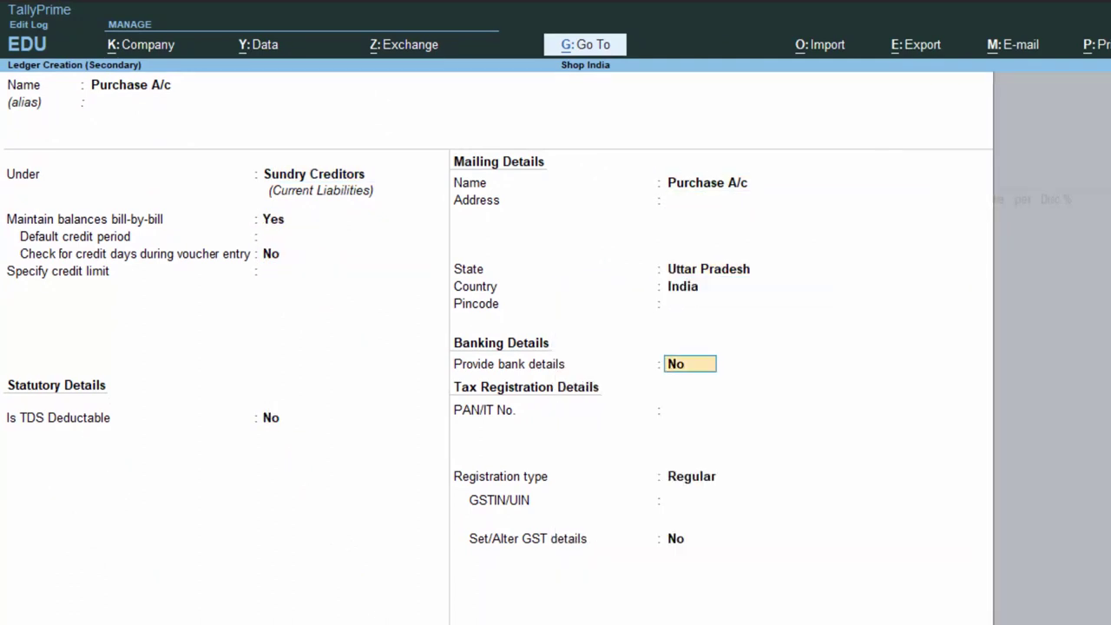
key(Return)
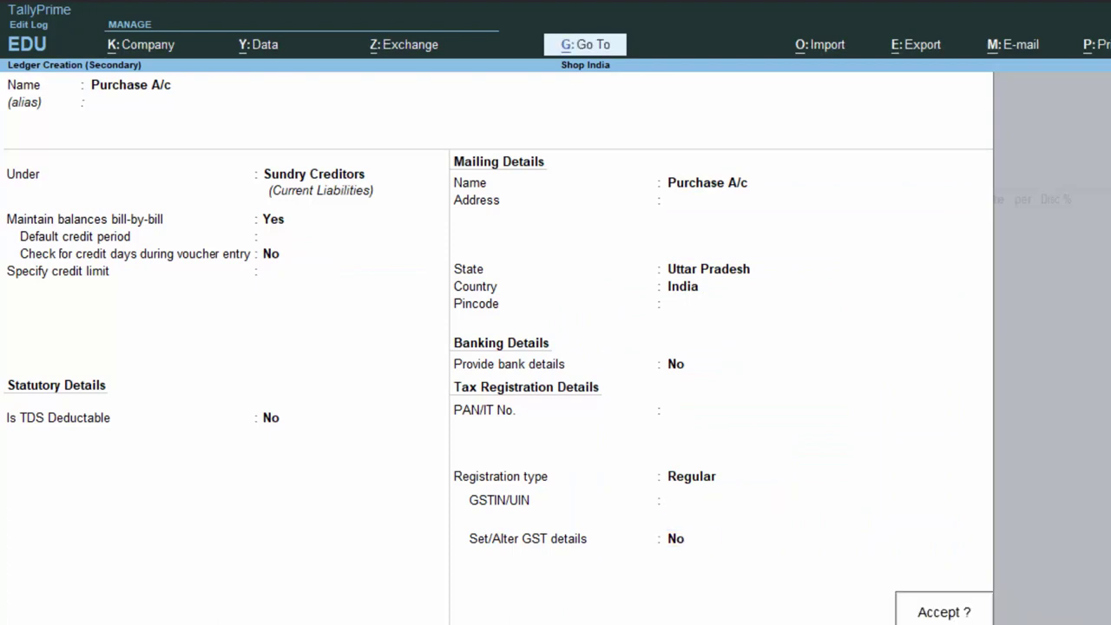
key(Return)
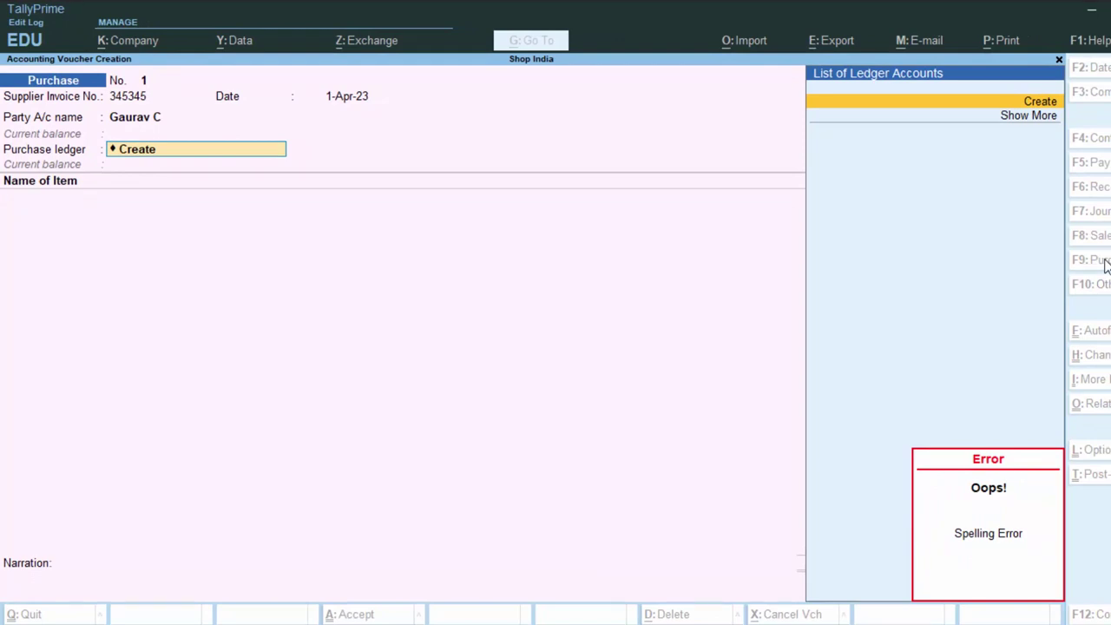
Discard the unfinished purchase voucher and open the Purchase A/c ledger for alteration.
key(Escape)
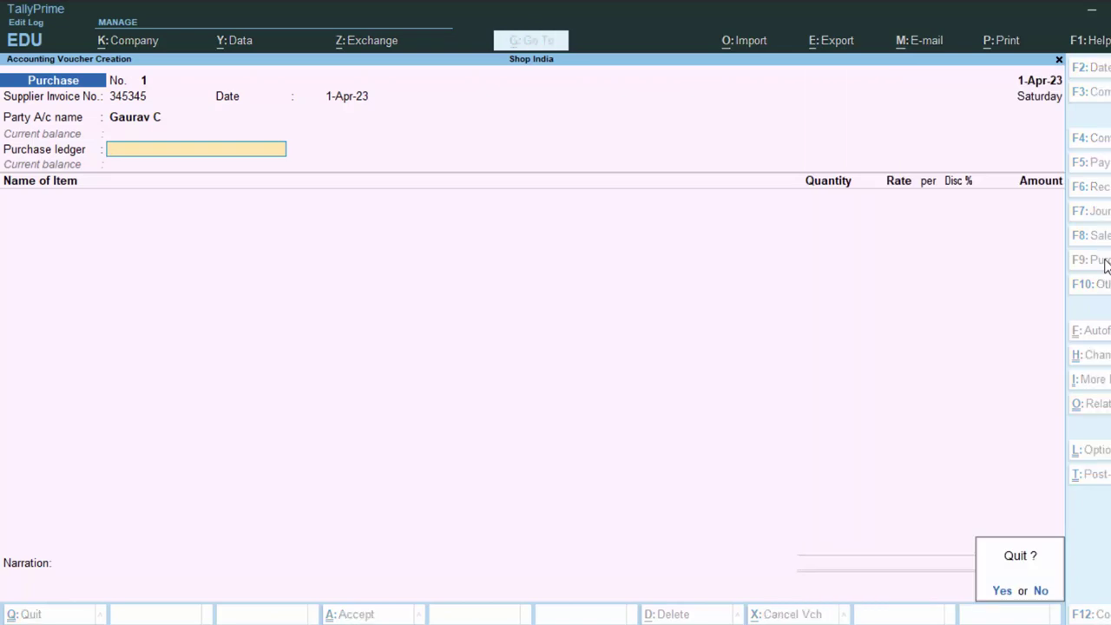
key(y)
key(Up)
key(Up)
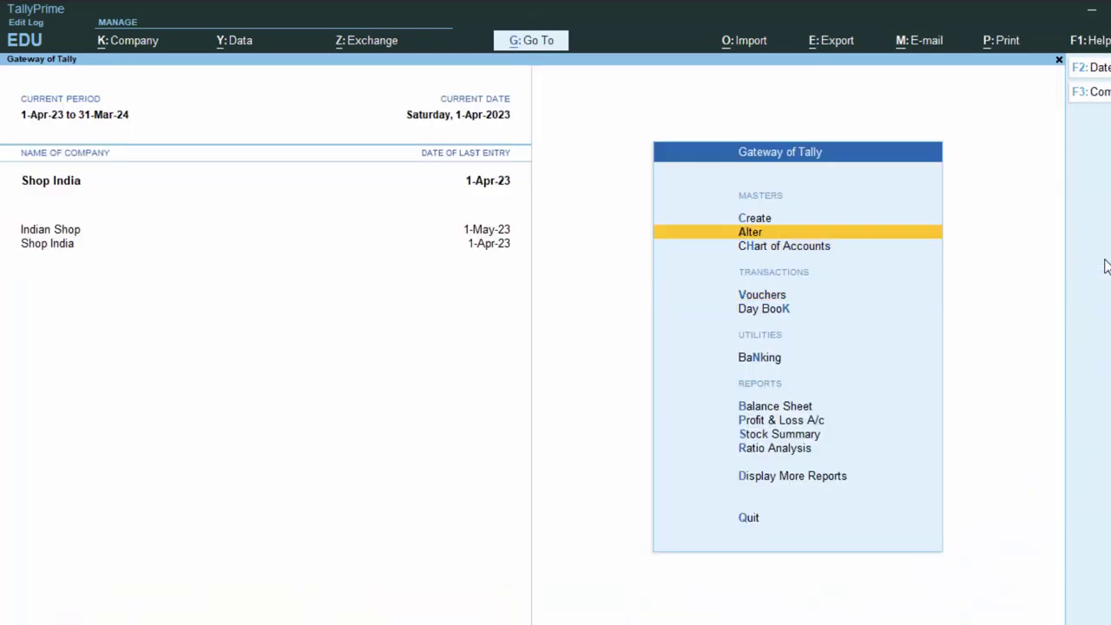
key(Return)
key(Down)
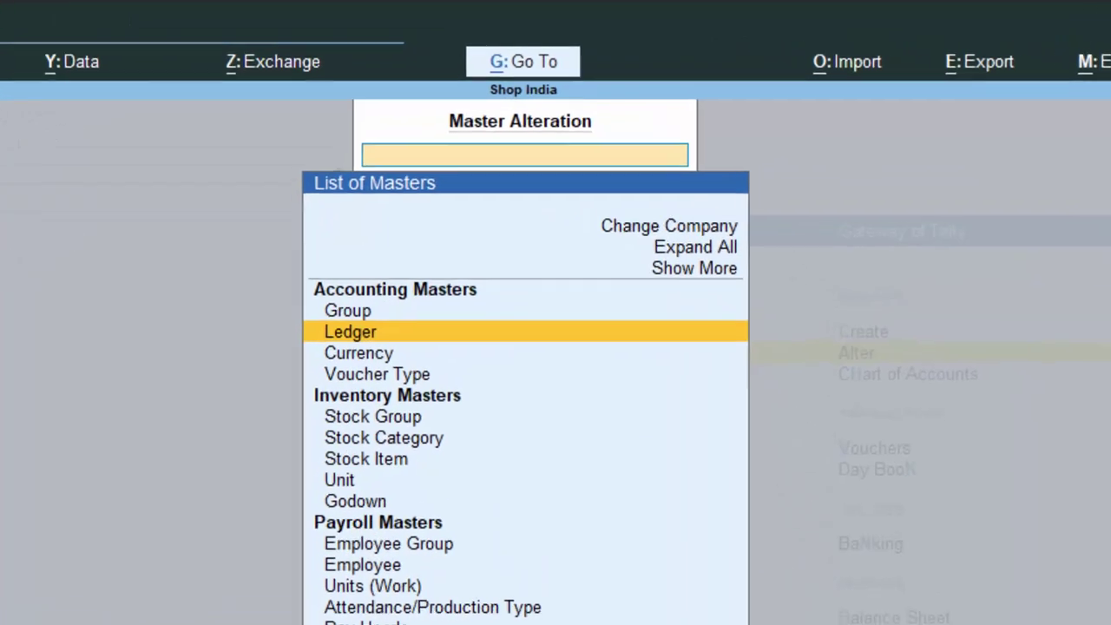
key(Return)
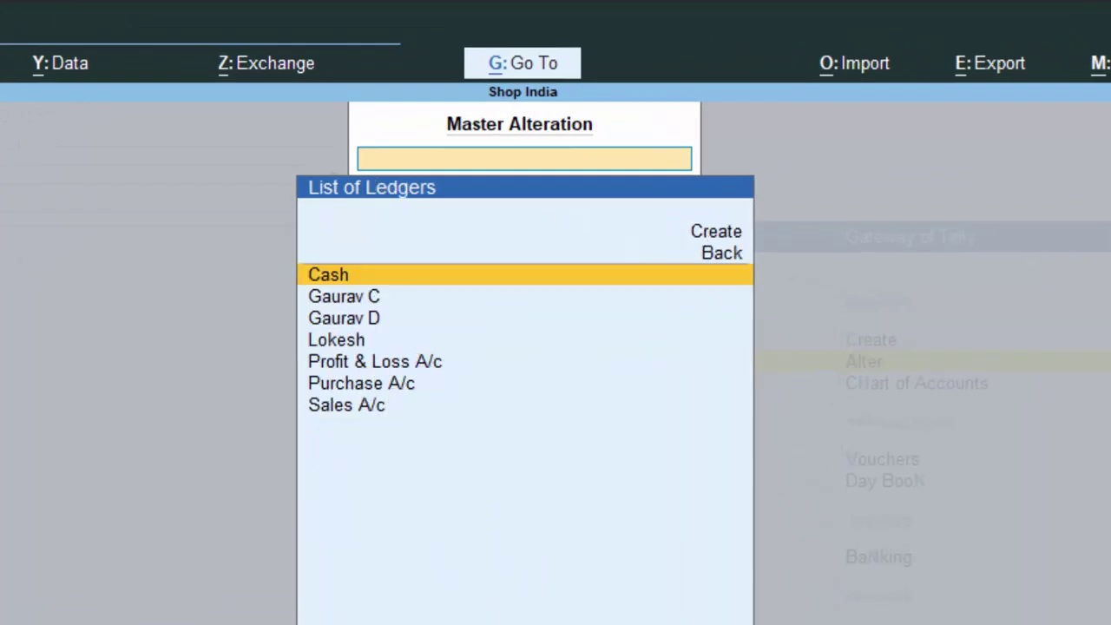
key(Down)
key(Down)
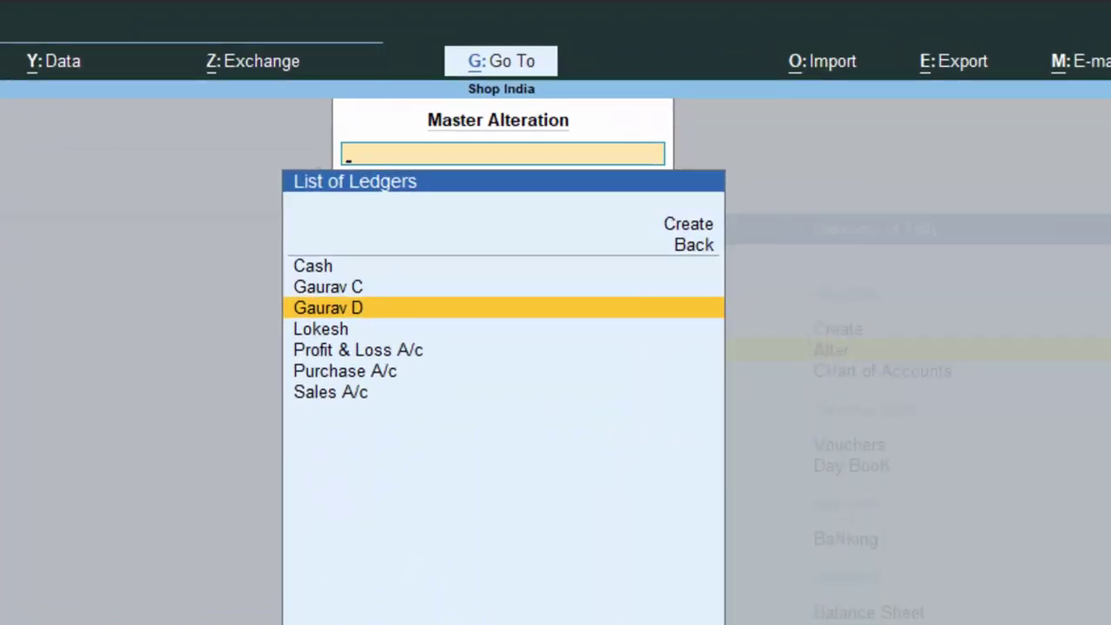
key(Down)
key(Down)
key(Down)
key(Return)
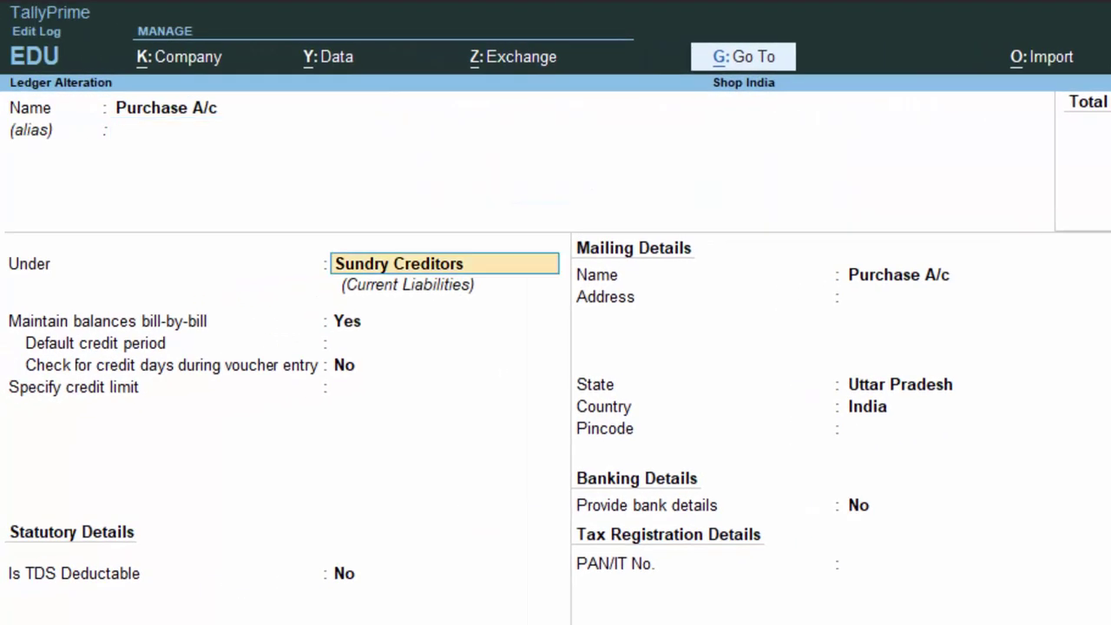
Set the Purchase A/c ledger's group to Purchase Accounts, save it and leave master alteration.
text(P)
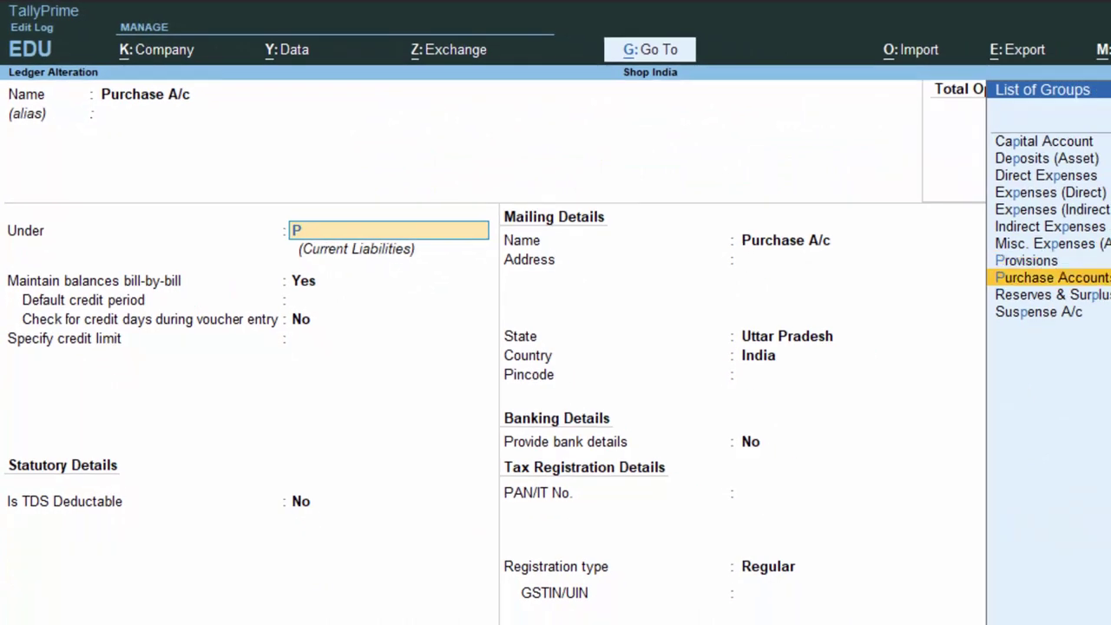
key(Return)
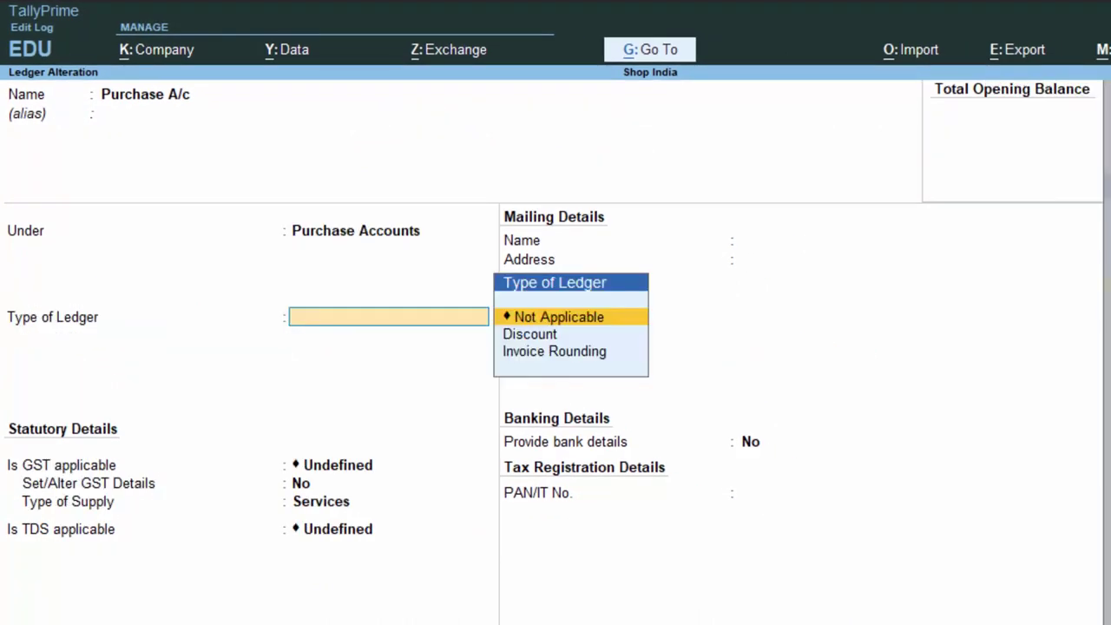
key(ctrl+q)
key(Escape)
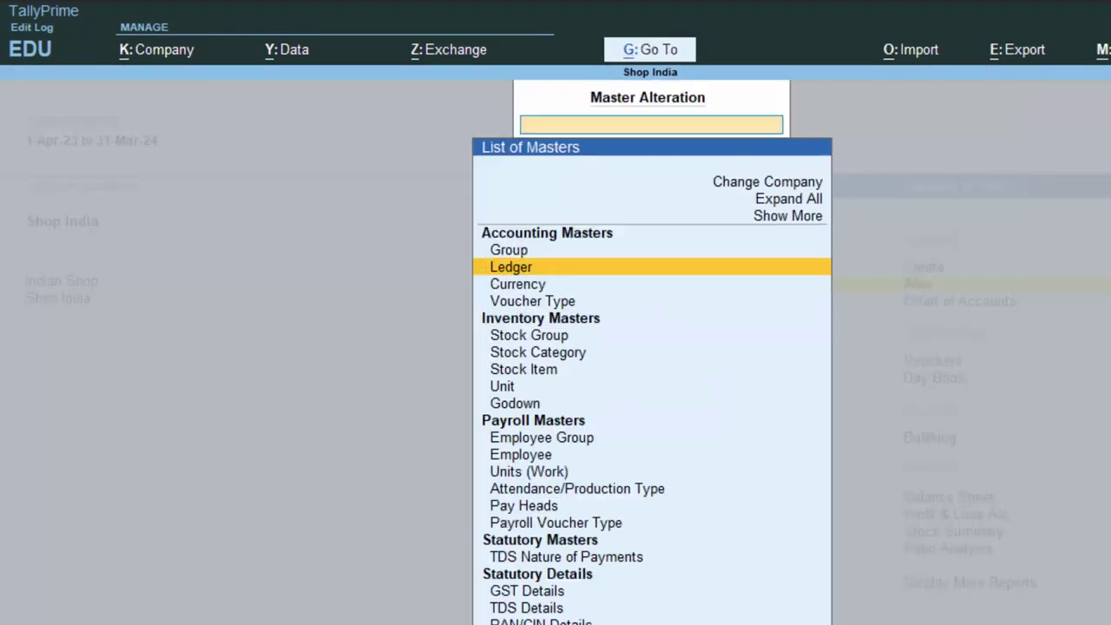
key(Escape)
Start a new purchase voucher numbered 1 with supplier invoice number 233 and invoice date 1-Apr-23.
key(v)
key(F9)
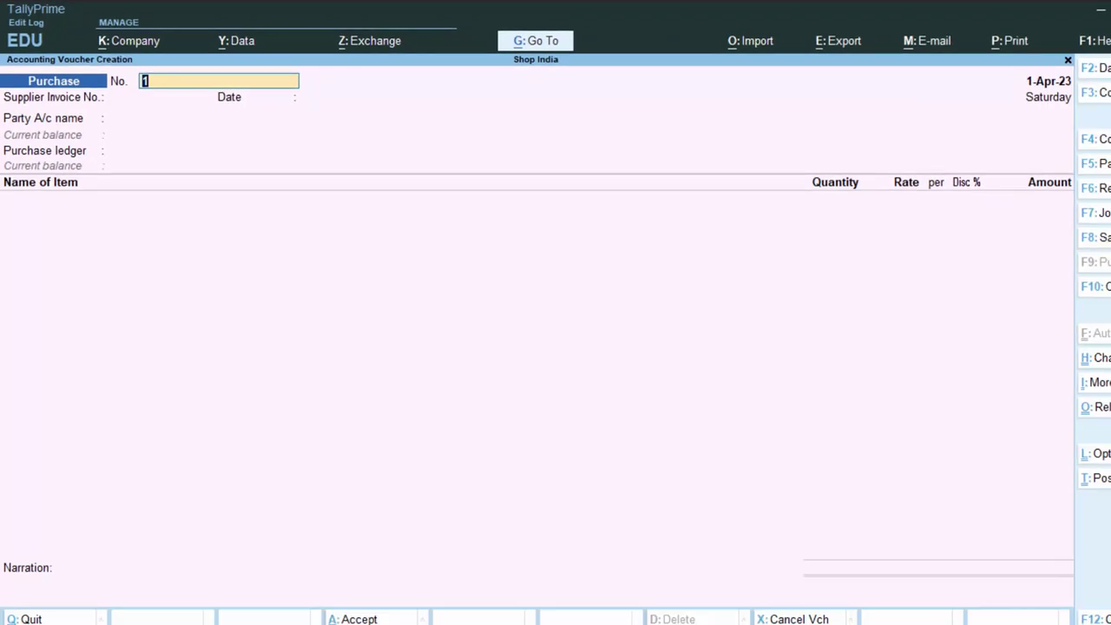
key(Return)
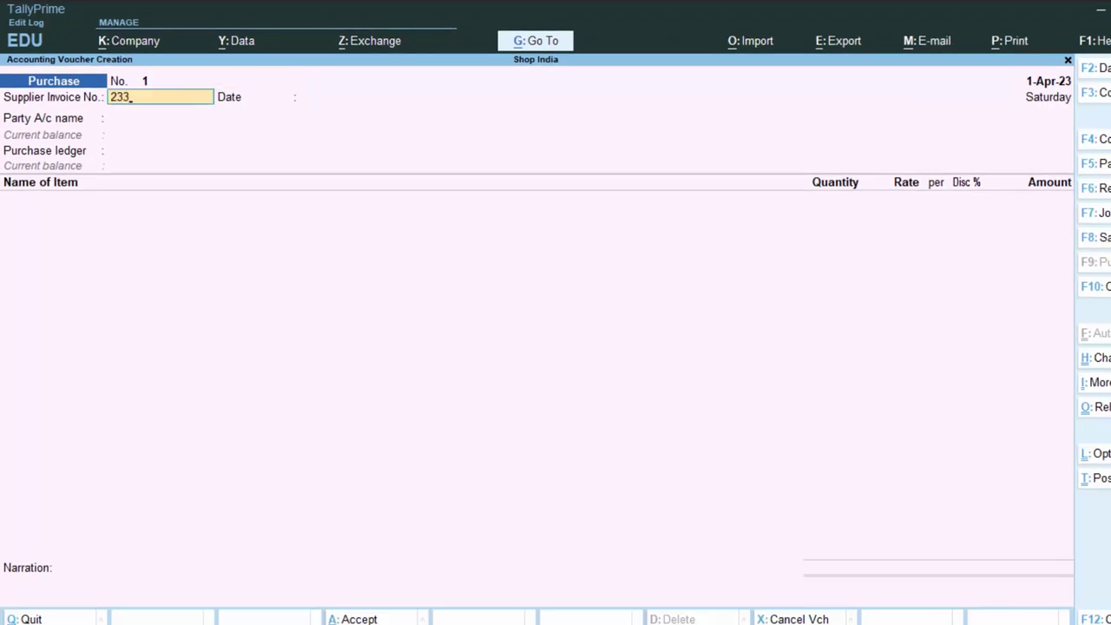
key(Return)
key(Return)
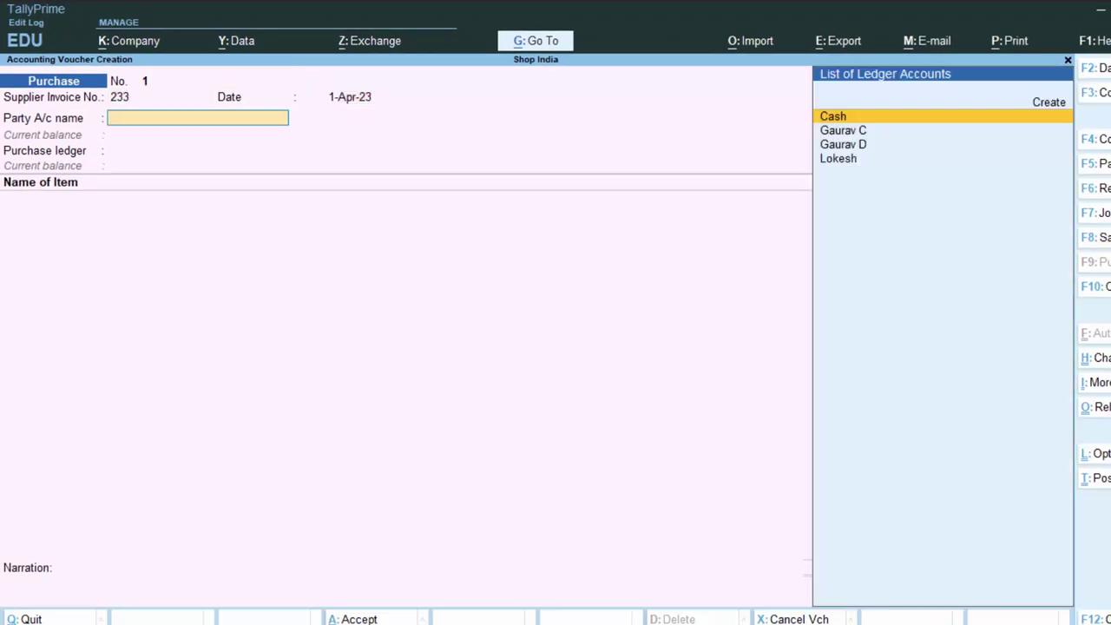
Choose the Sundry Creditors supplier as the voucher's party account and leave all receipt details blank.
key(Down)
key(Down)
key(Up)
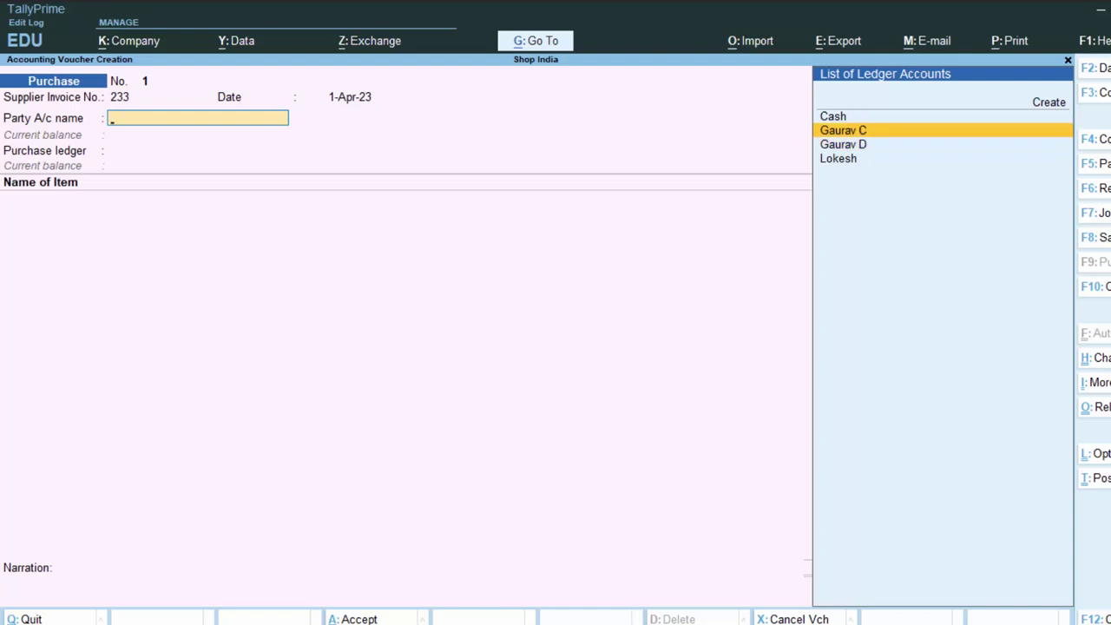
key(Return)
key(Return)
key(Return)
key(Return)
key(Return)
key(Return)
key(Return)
key(Return)
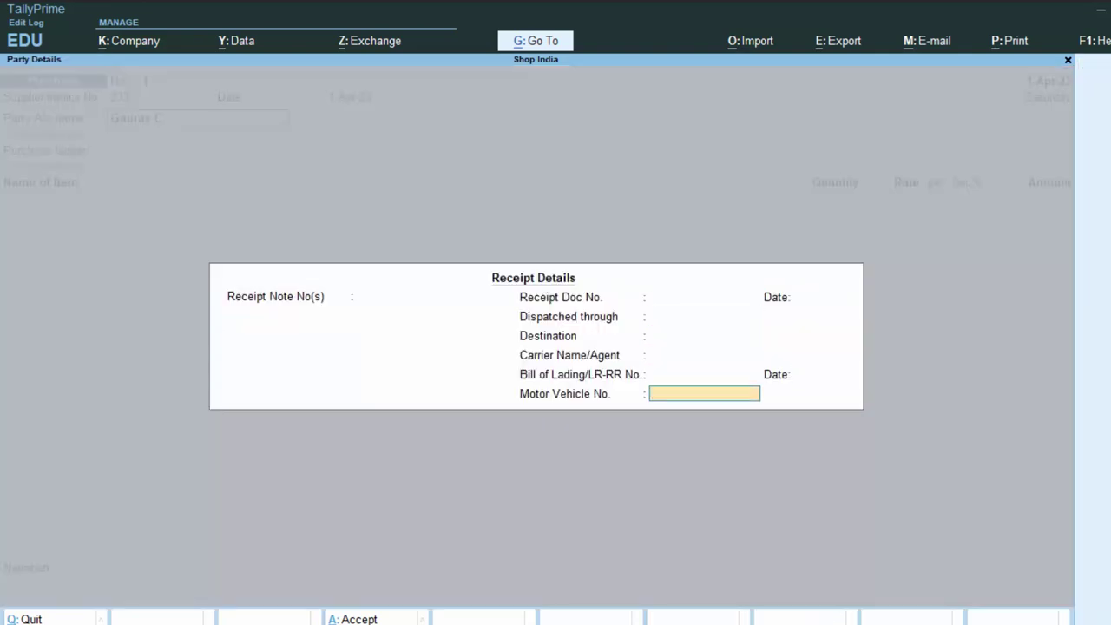
key(Return)
Accept the supplier's default party details and choose Purchase A/c as the purchase ledger.
key(Return)
key(Return)
key(Return)
key(Return)
key(Return)
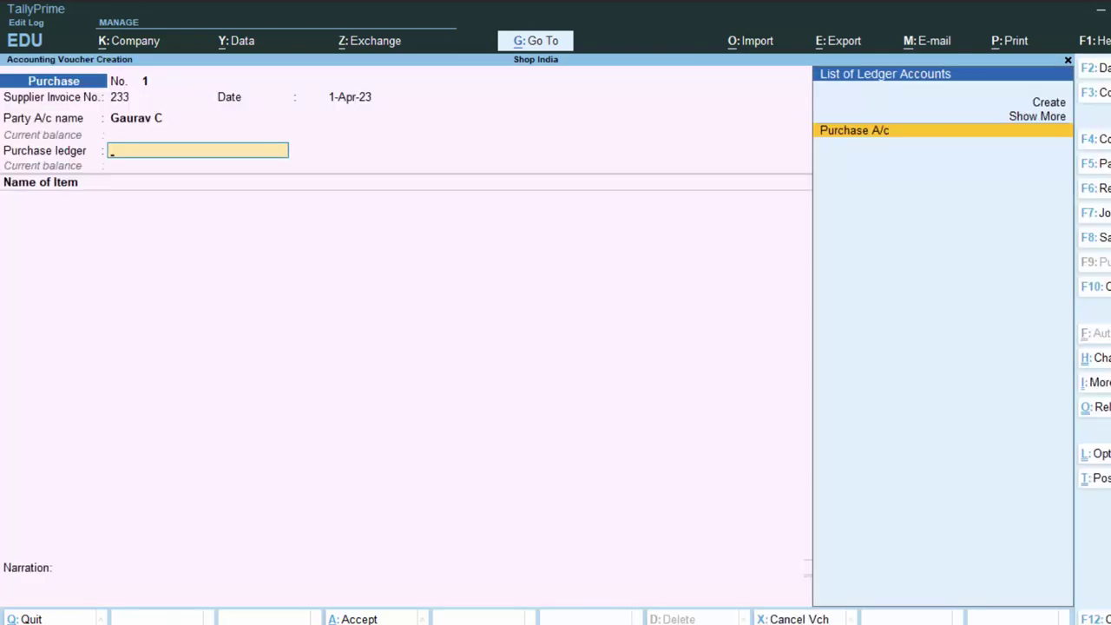
key(Return)
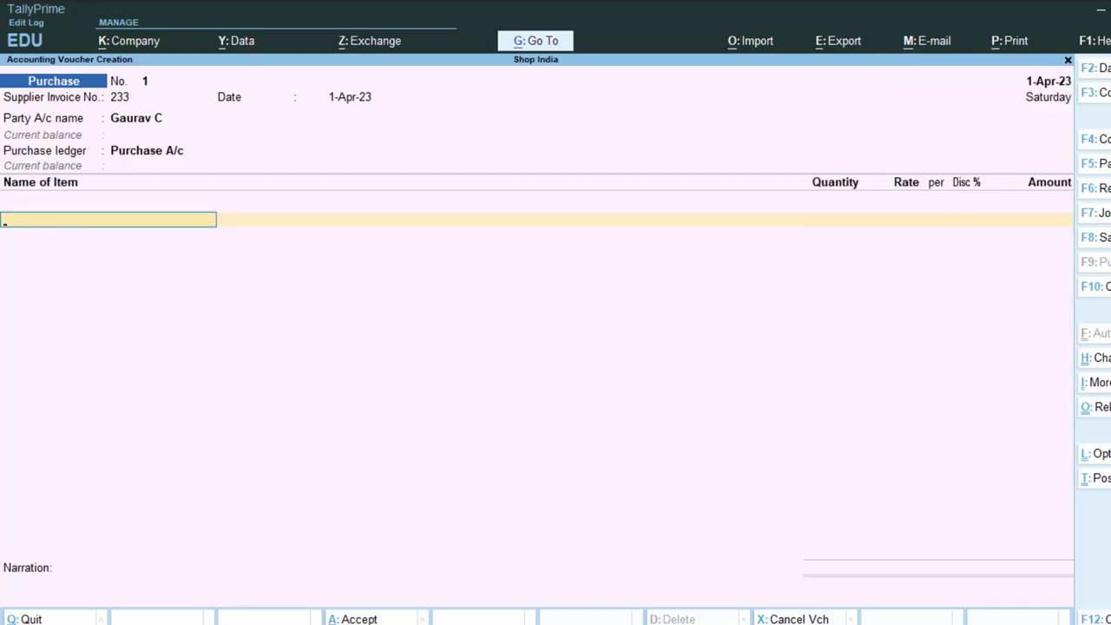
Start a new stock item from the purchase voucher named Laptop, under Primary, with nos as its unit.
key(alt+c)
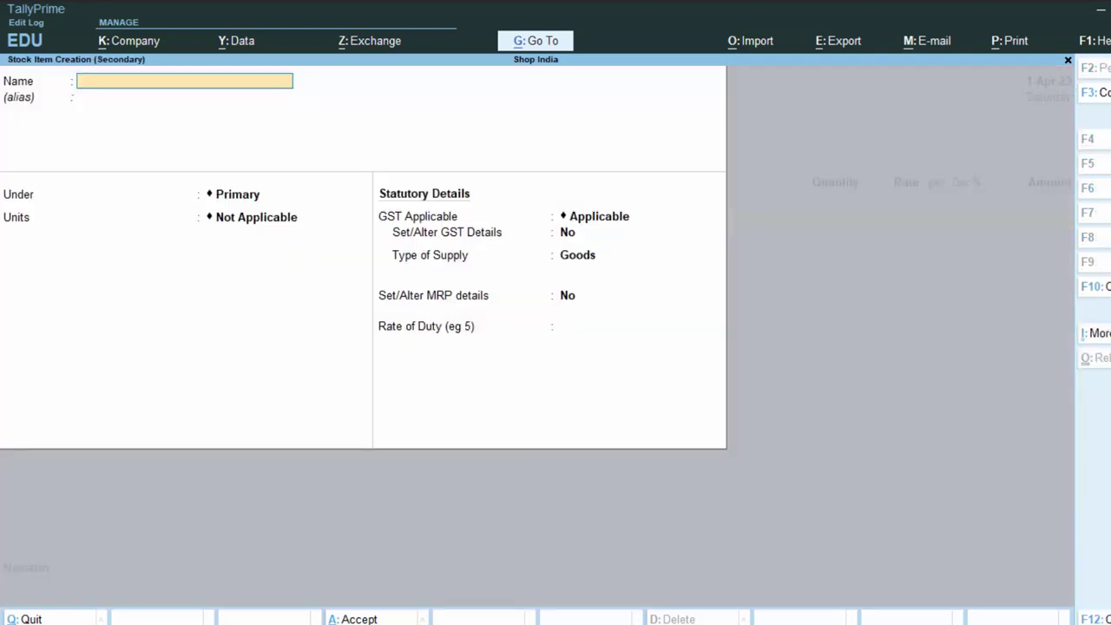
text(Laptop)
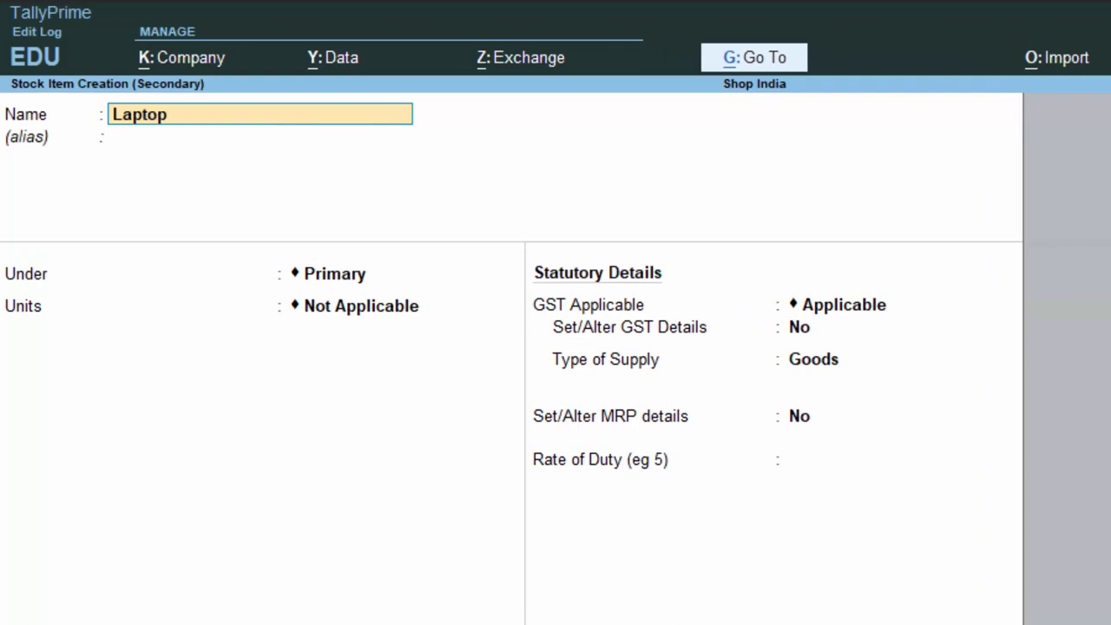
key(Return)
key(Return)
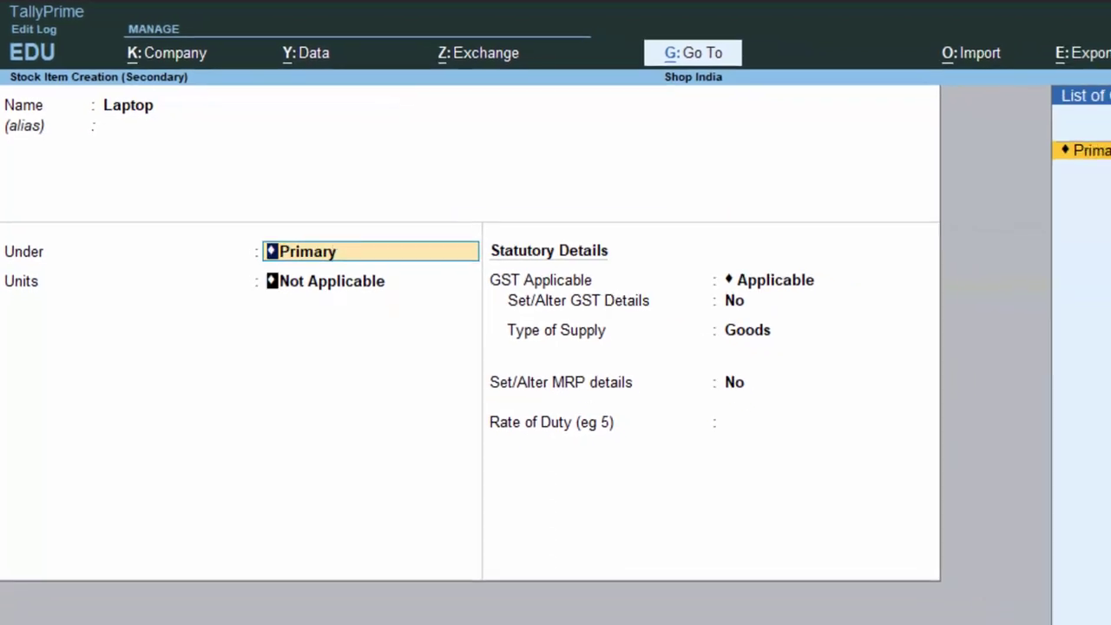
key(Return)
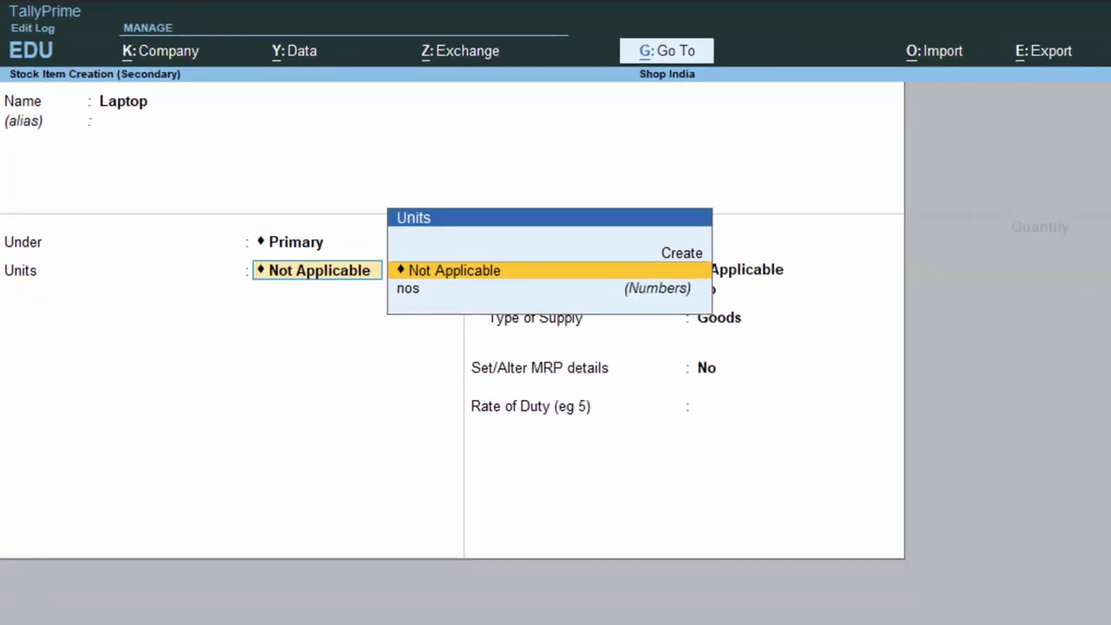
key(Down)
key(Return)
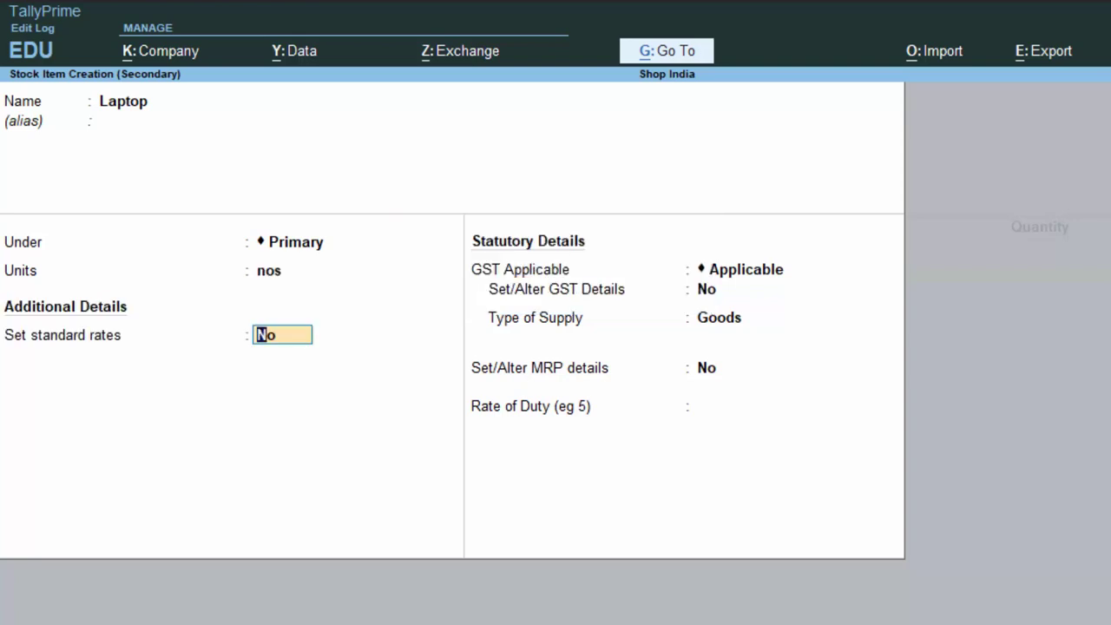
Keep standard rates, GST details and MRP details at No and the supply type Goods, set the duty rate to 0, and save the Laptop item.
key(Return)
key(Return)
key(Return)
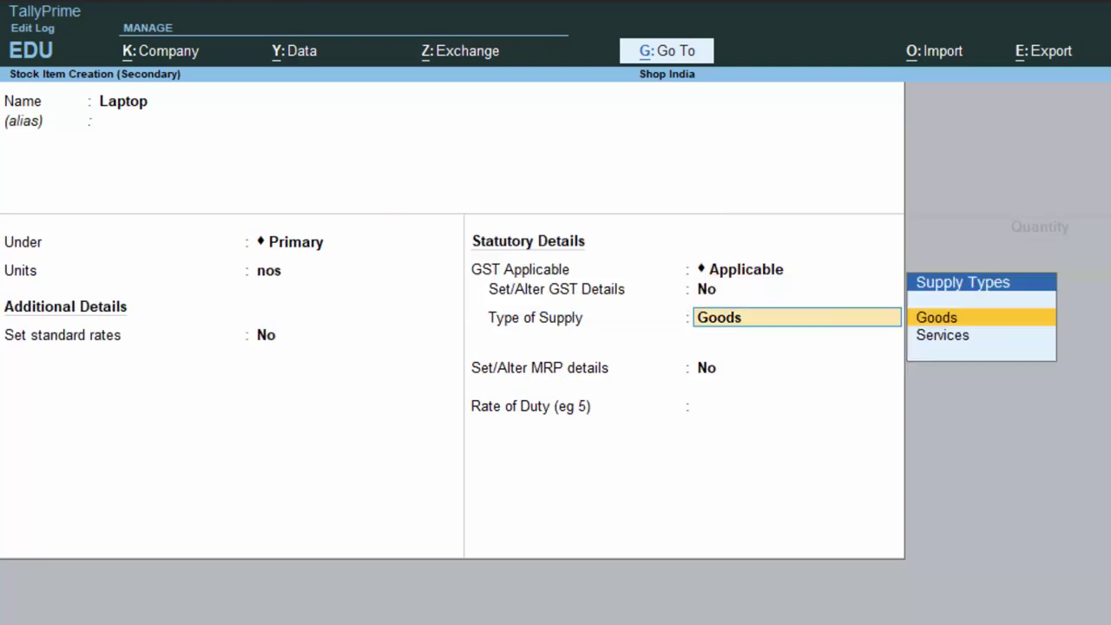
key(Return)
key(Return)
text(0)
key(Return)
key(Return)
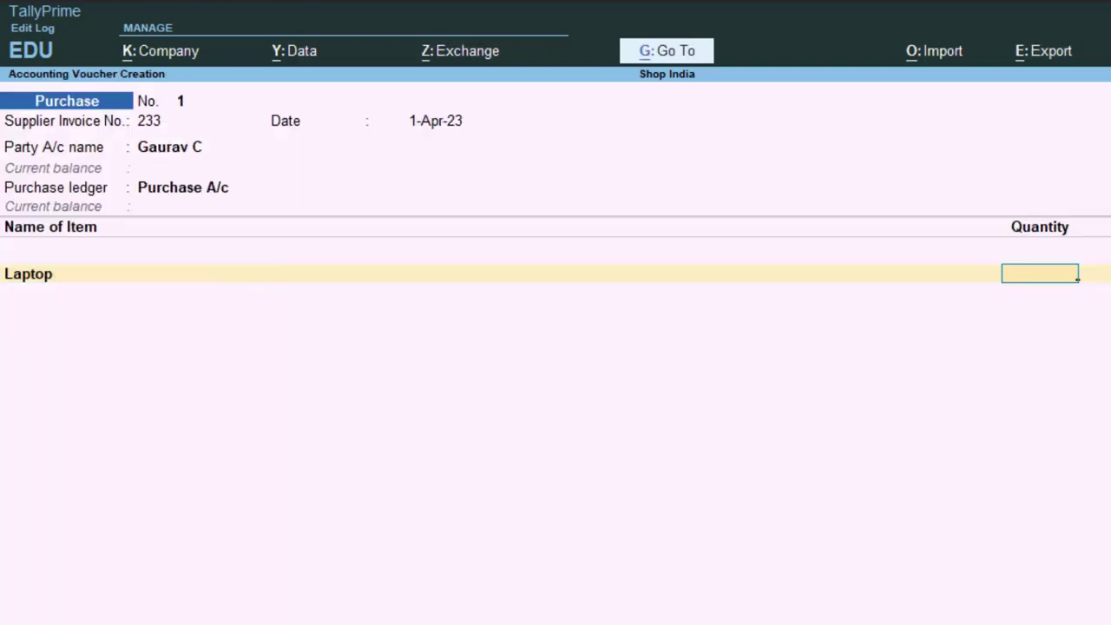
Enter 50 nos of Laptop at a rate of 40,000 with no discount, end the item list, and decline the GST/e-Way Bill details.
text(50)
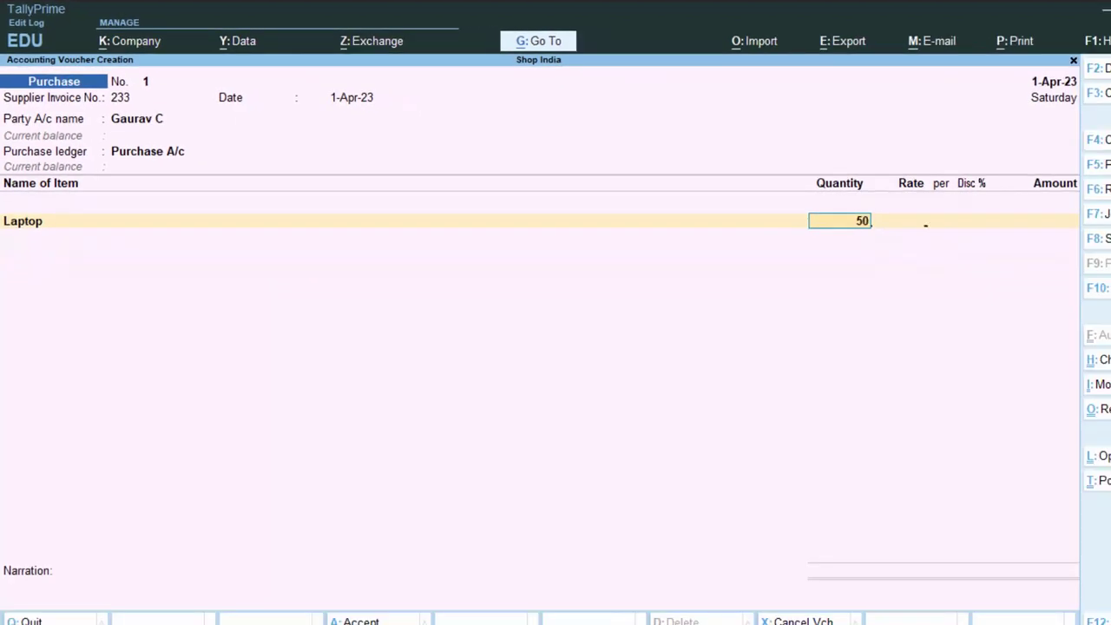
key(Return)
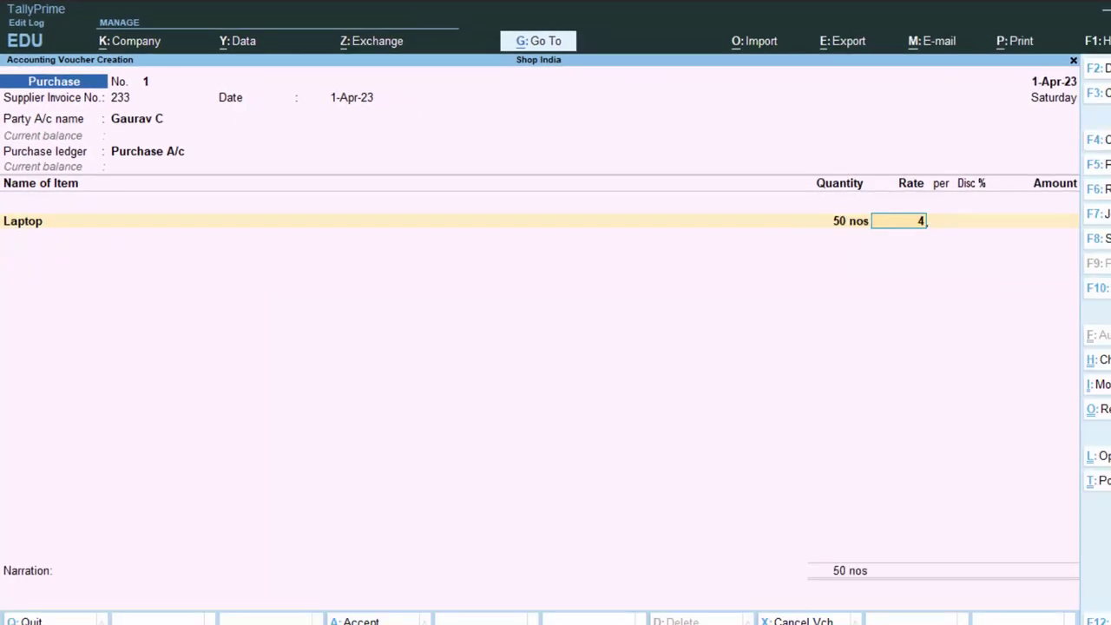
text(40000)
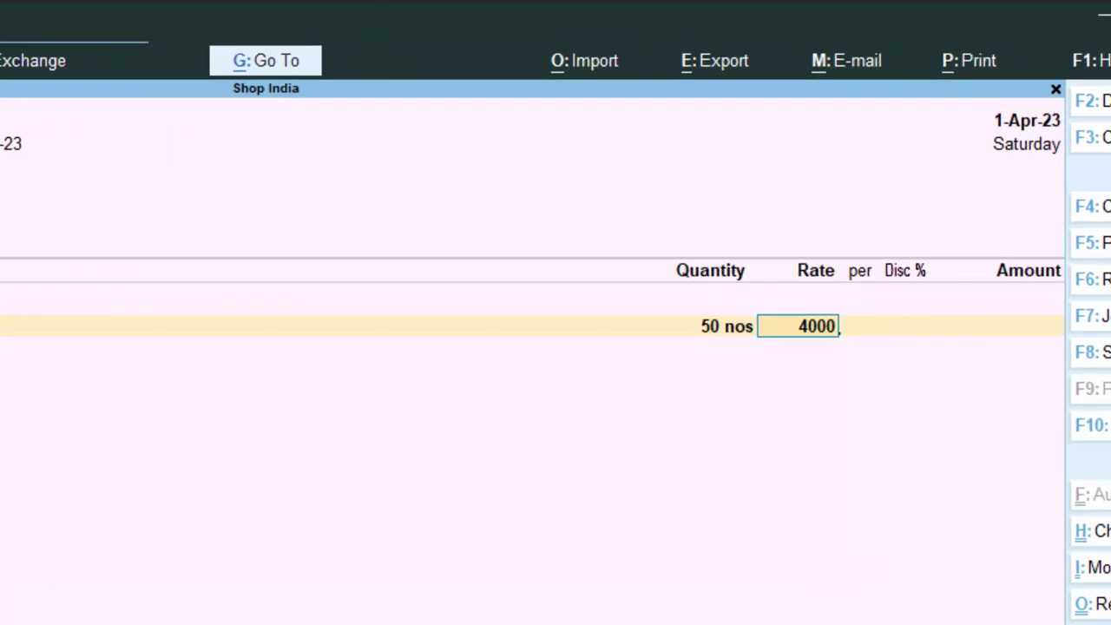
key(Return)
key(Return)
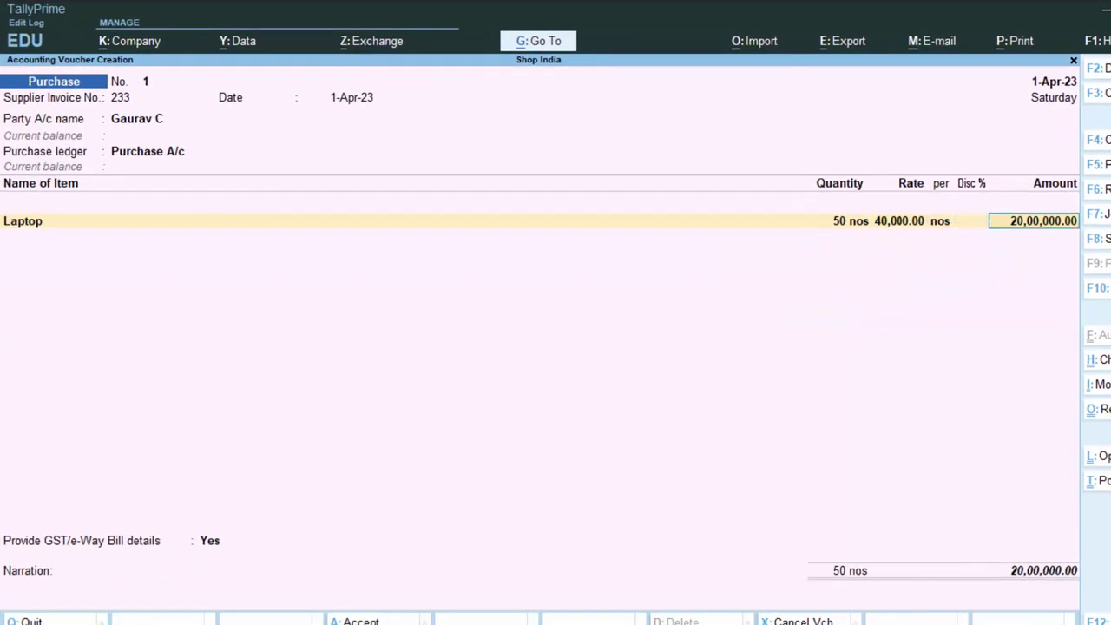
key(Return)
key(Return)
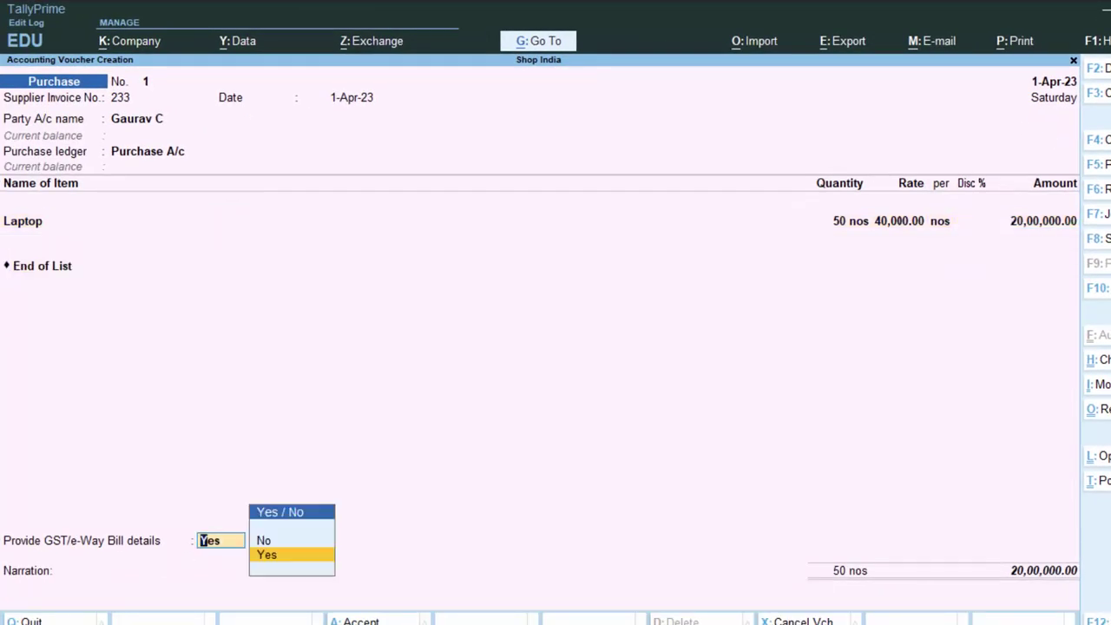
key(n)
key(Return)
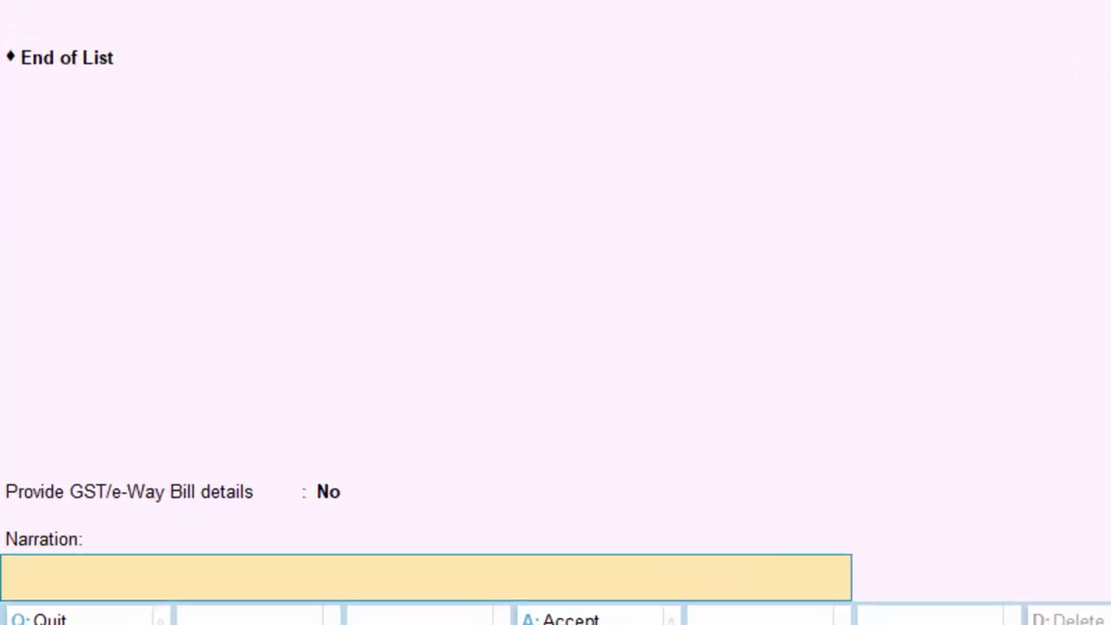
Enter the narration "The goods have been purchase on creadit" and save the purchase voucher.
text(The )
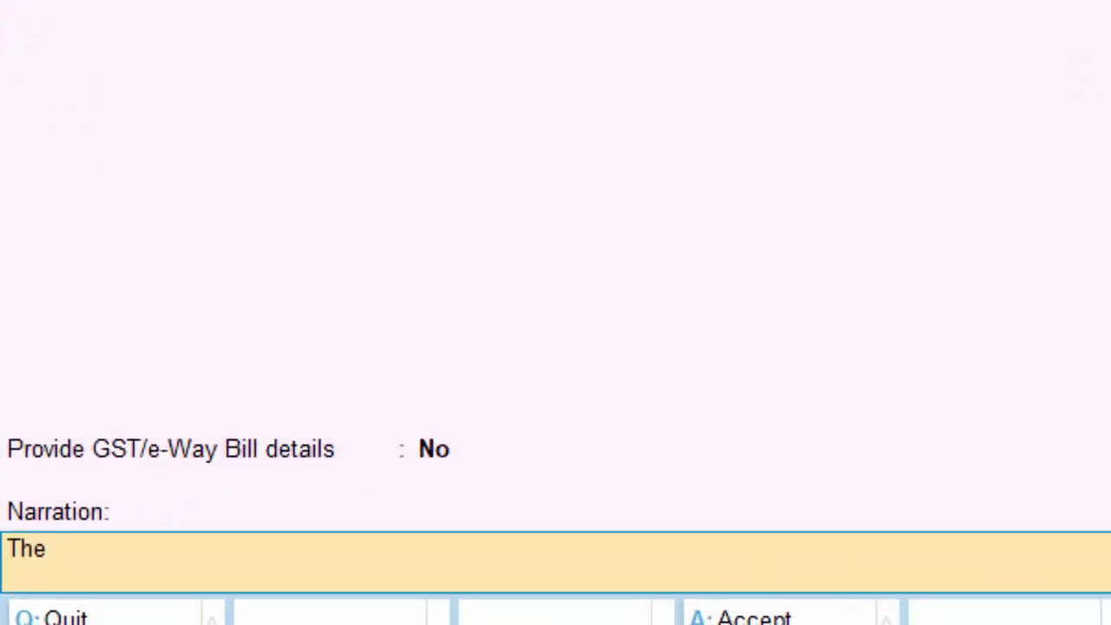
text(goods ha)
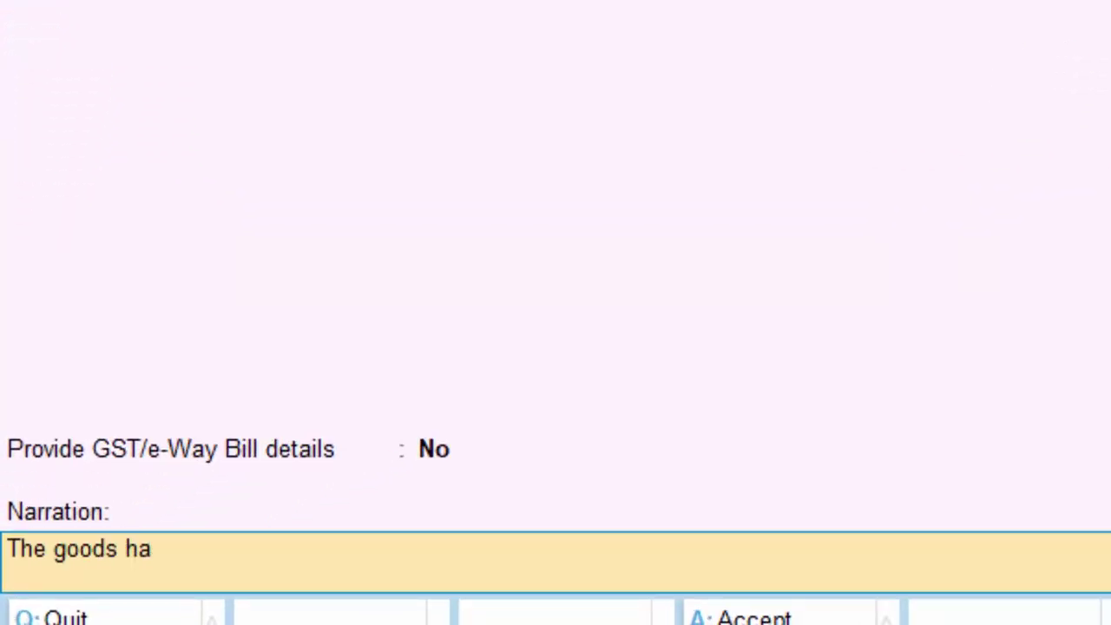
text(ve been)
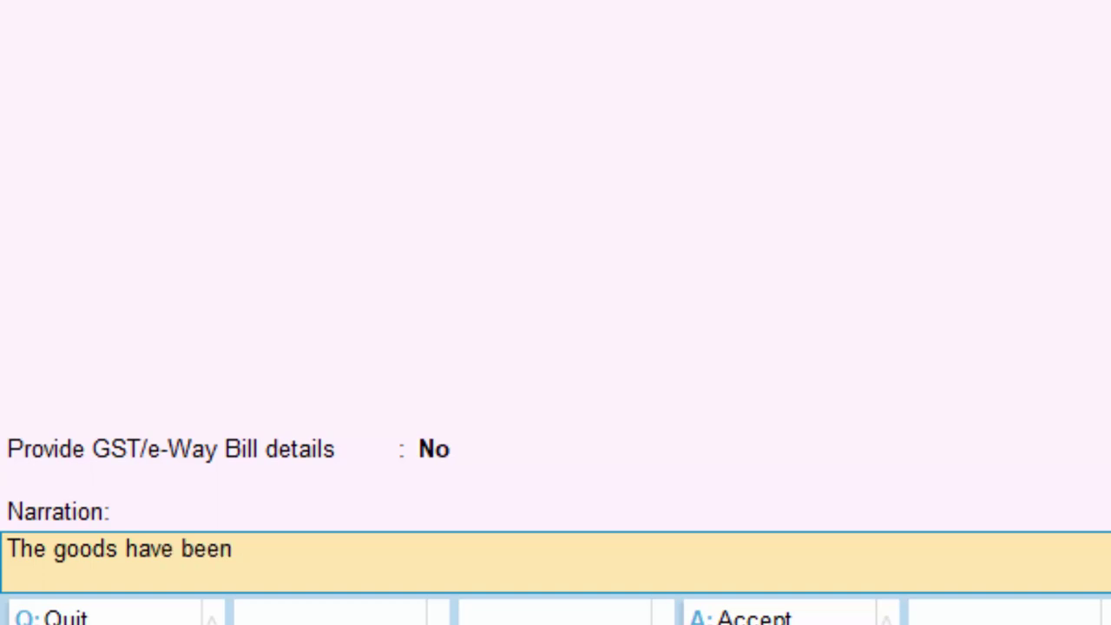
text( purchase)
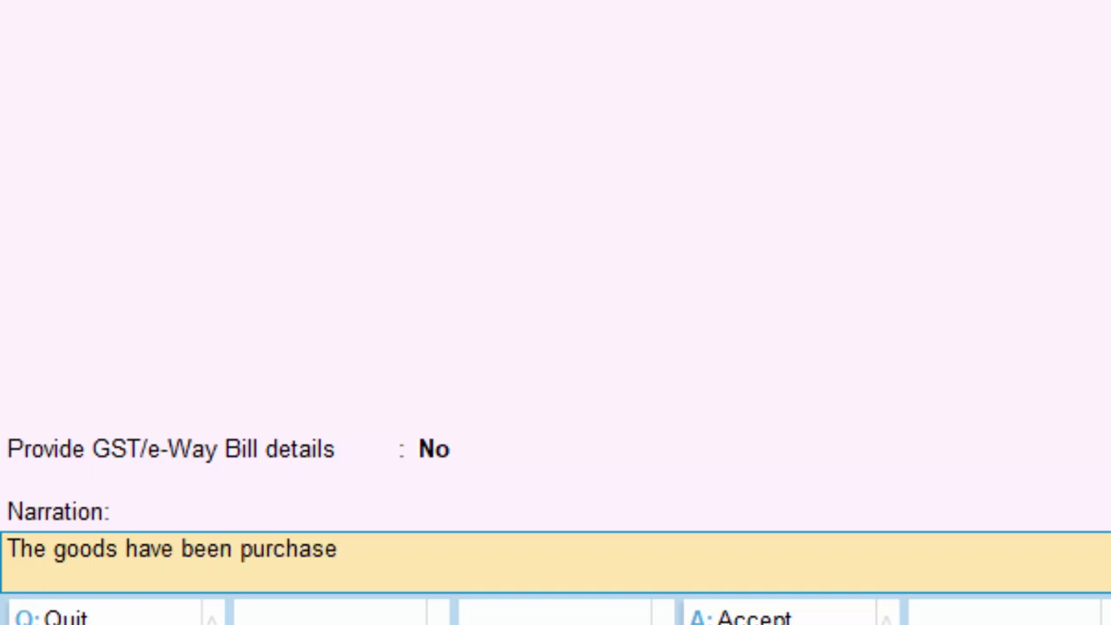
text( on creadu)
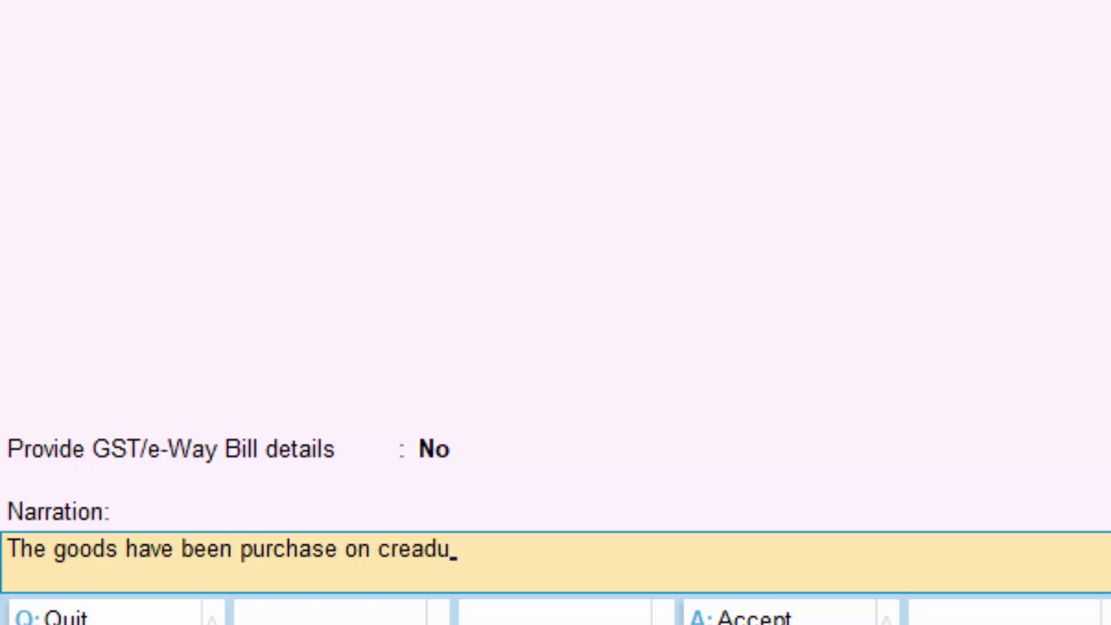
key(BackSpace)
text(it)
key(Return)
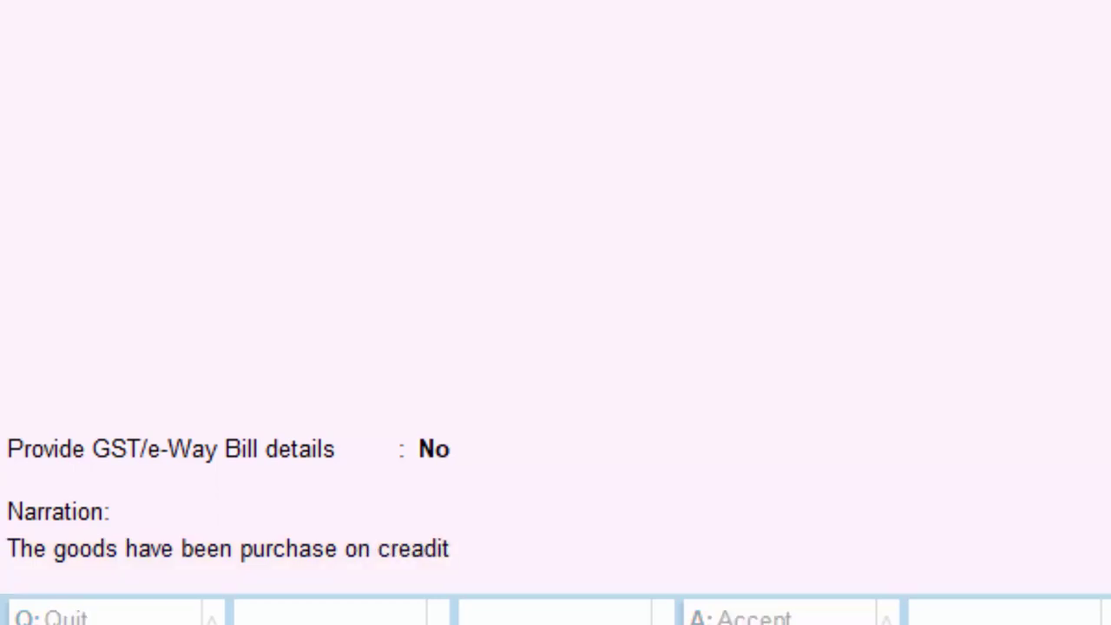
key(Escape)
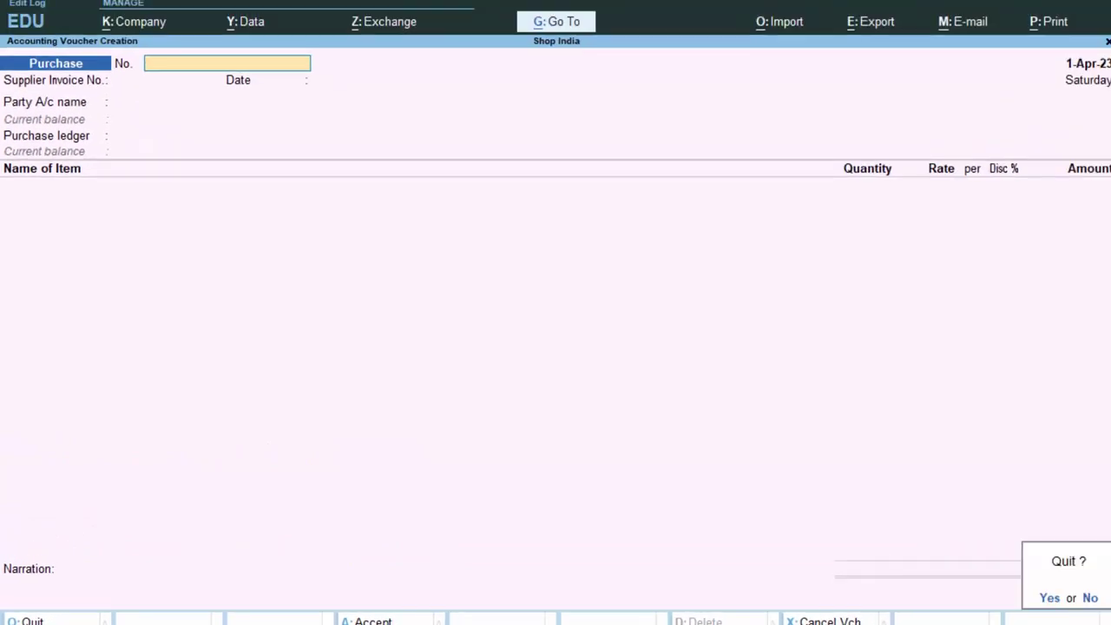
key(y)
key(Return)
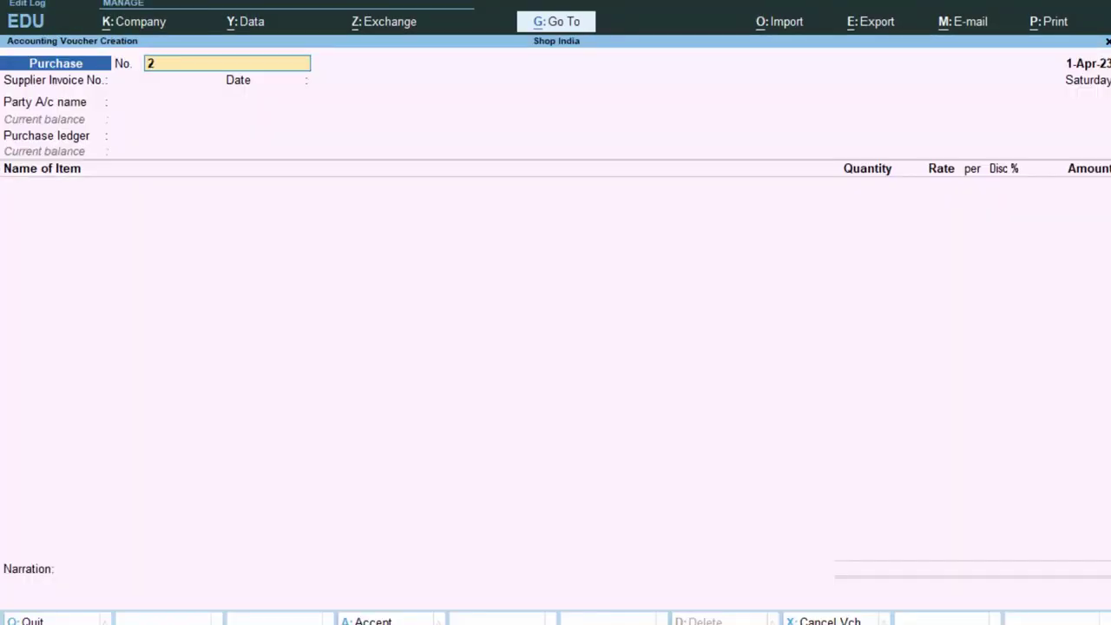
Start payment voucher number 1 and debit the supplier's ledger with 20,00,000.00.
key(F5)
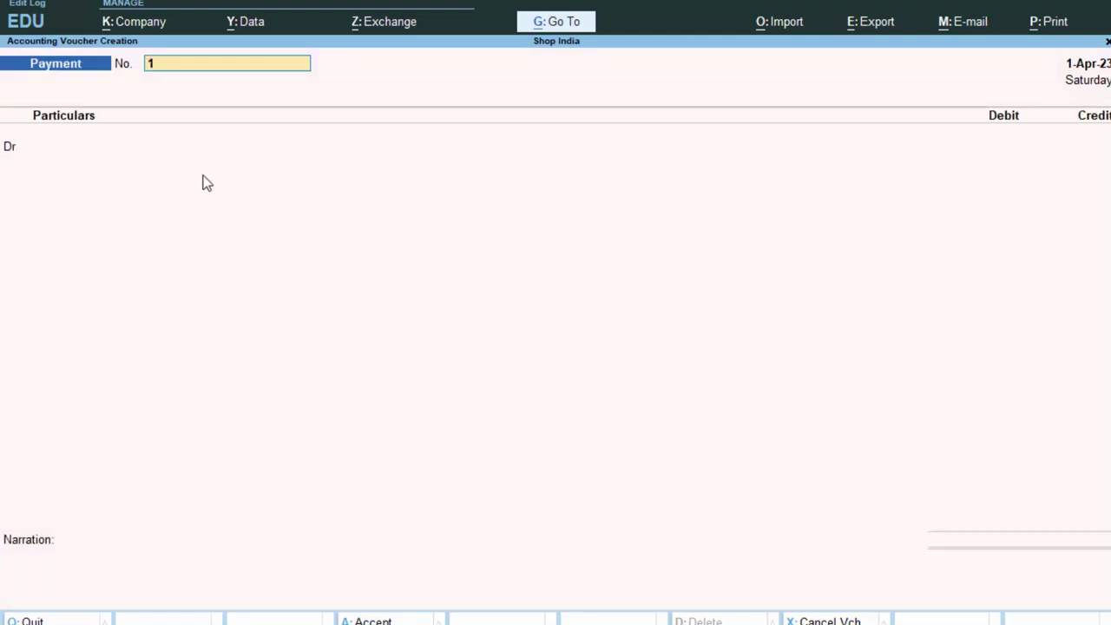
click(98, 147)
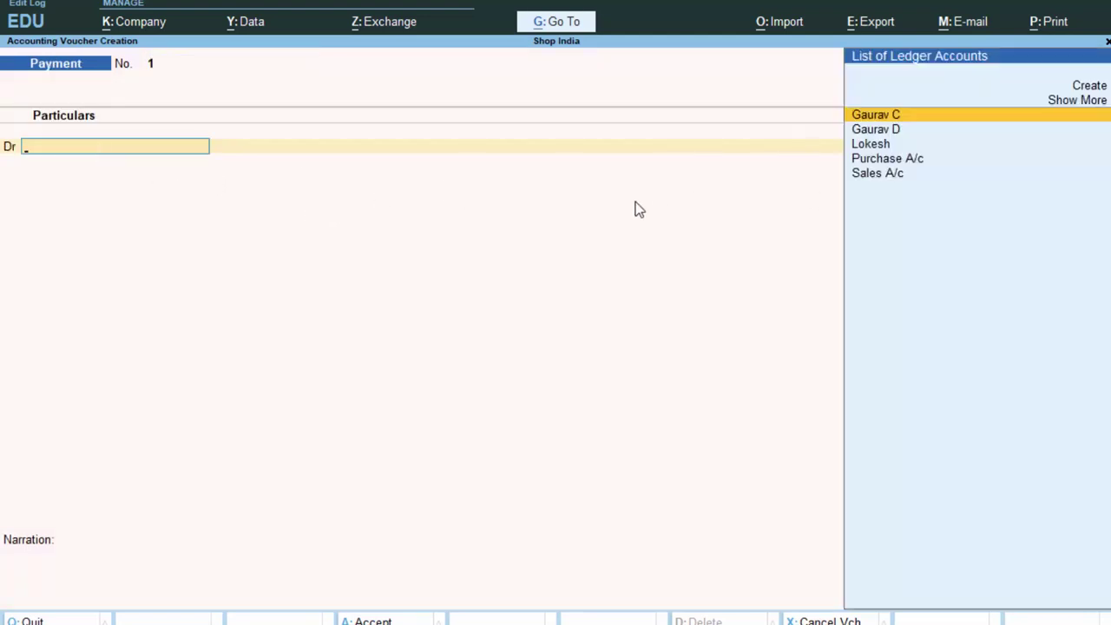
key(Return)
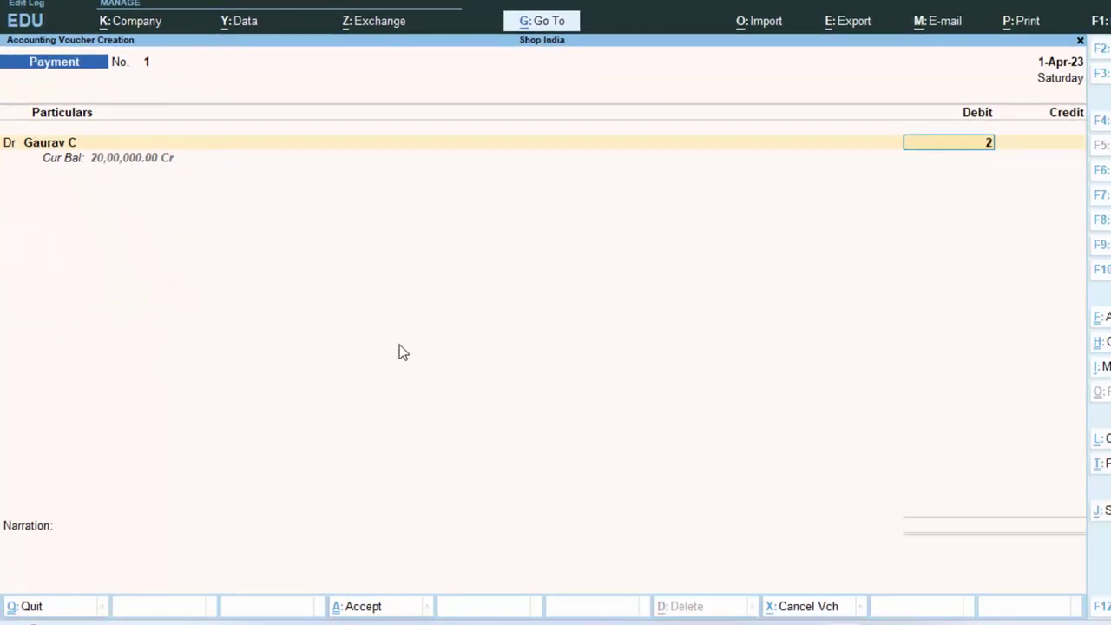
text(00,000.00)
key(Return)
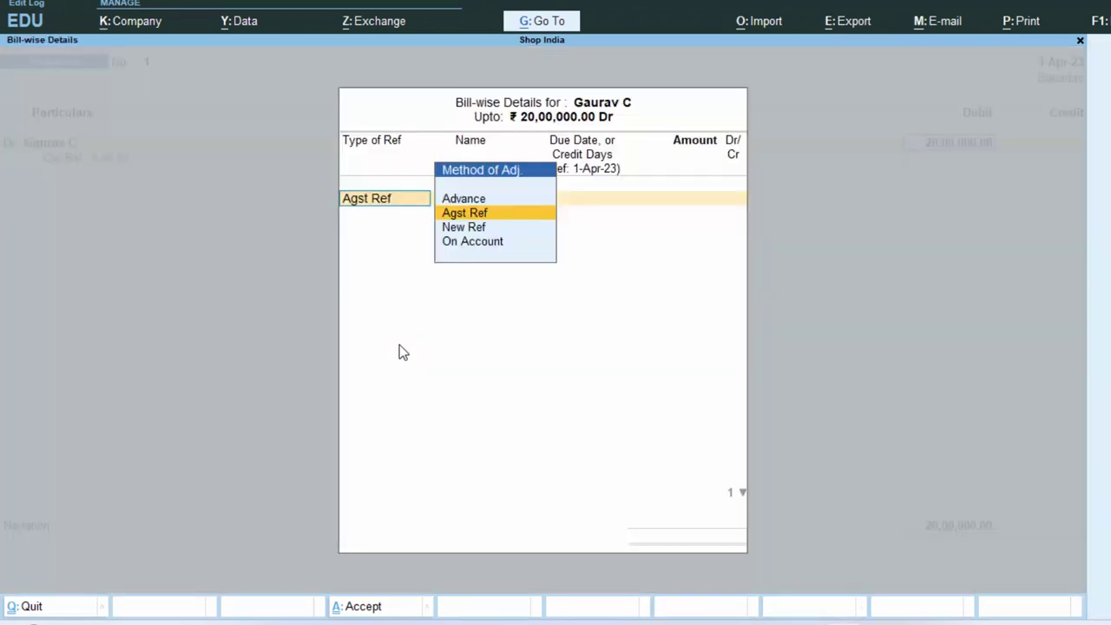
Allocate the full payment as Agst Ref to the supplier's bill 233 and accept the bill-wise details.
key(Return)
key(Return)
key(Return)
key(Return)
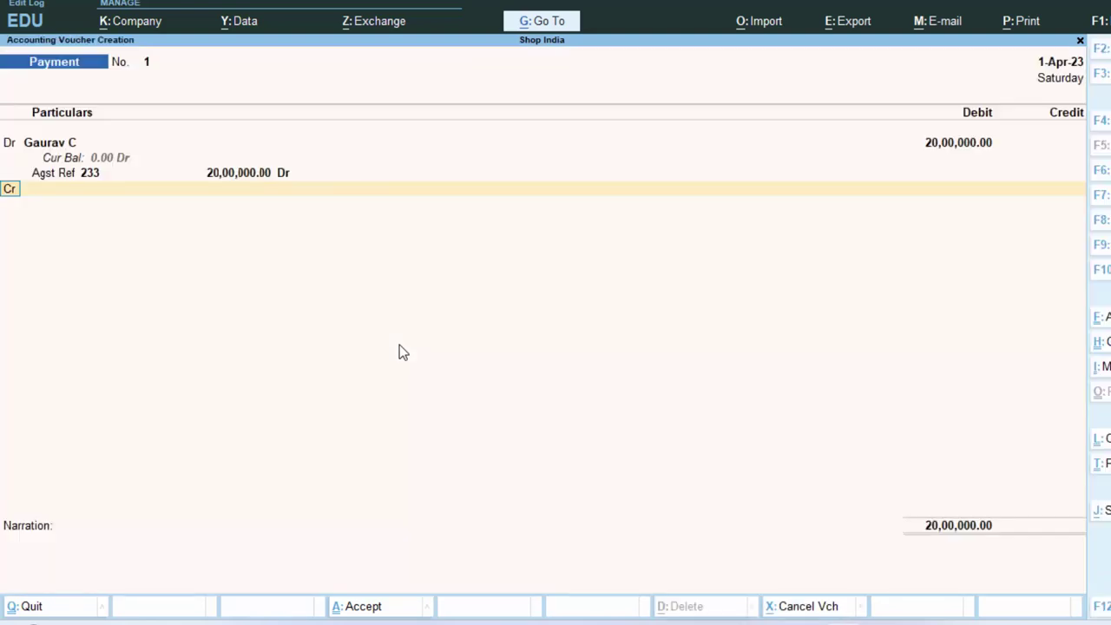
Add Cash as the credit ledger of the payment voucher and accept the balancing amount.
key(Return)
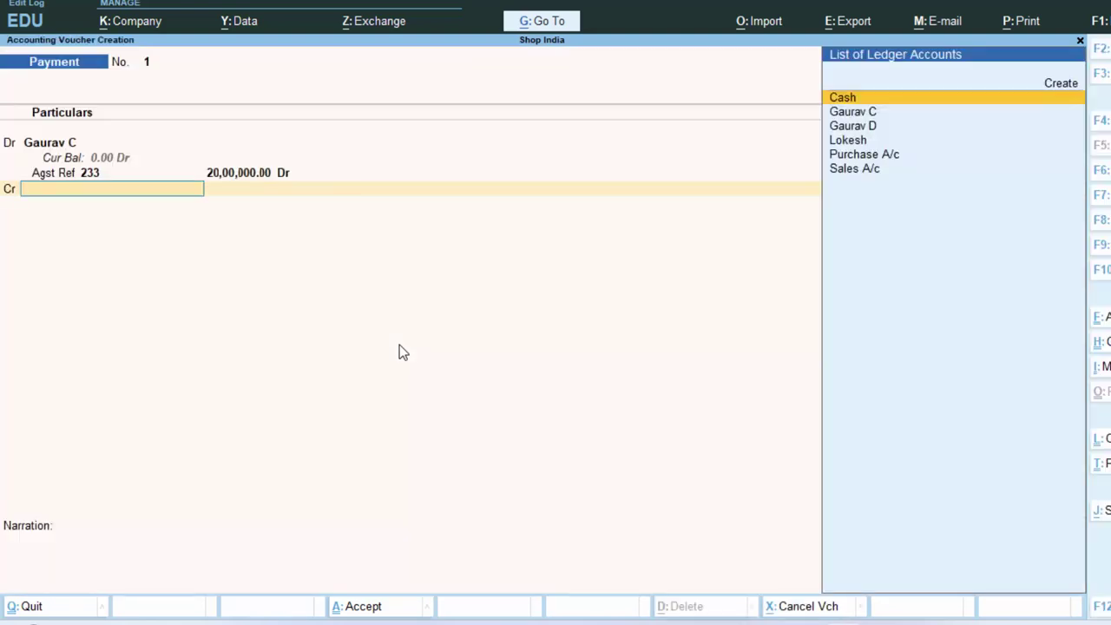
key(Return)
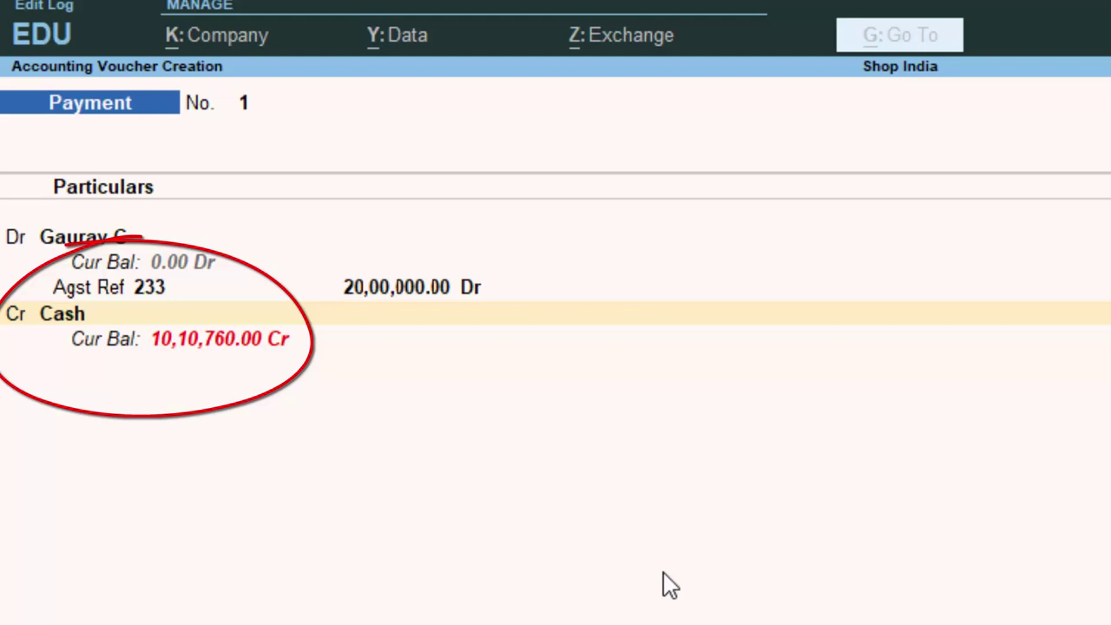
key(Return)
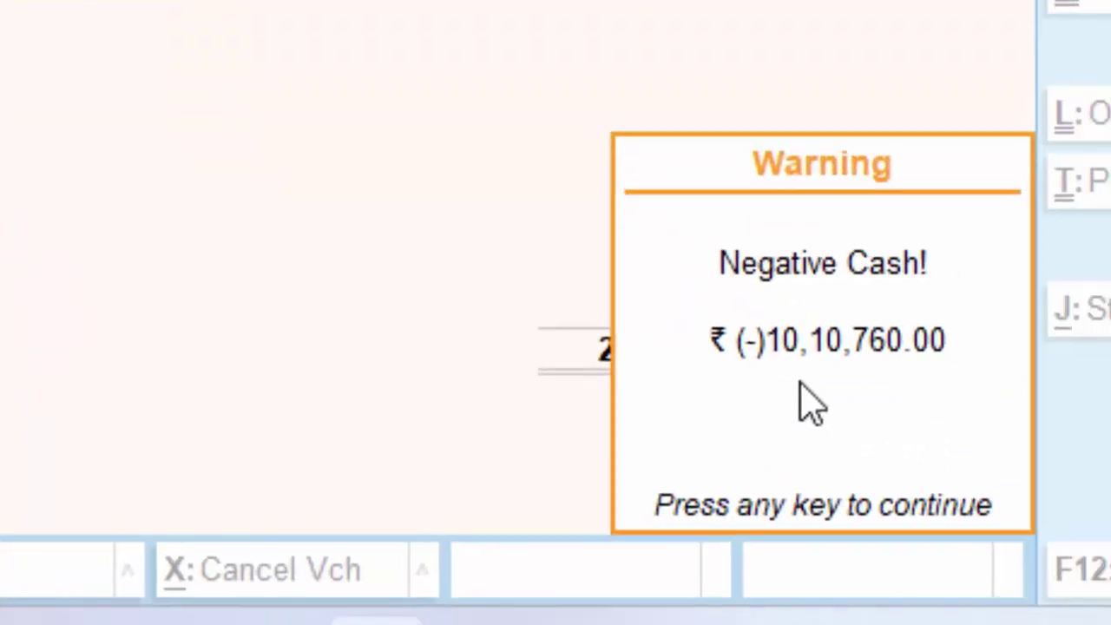